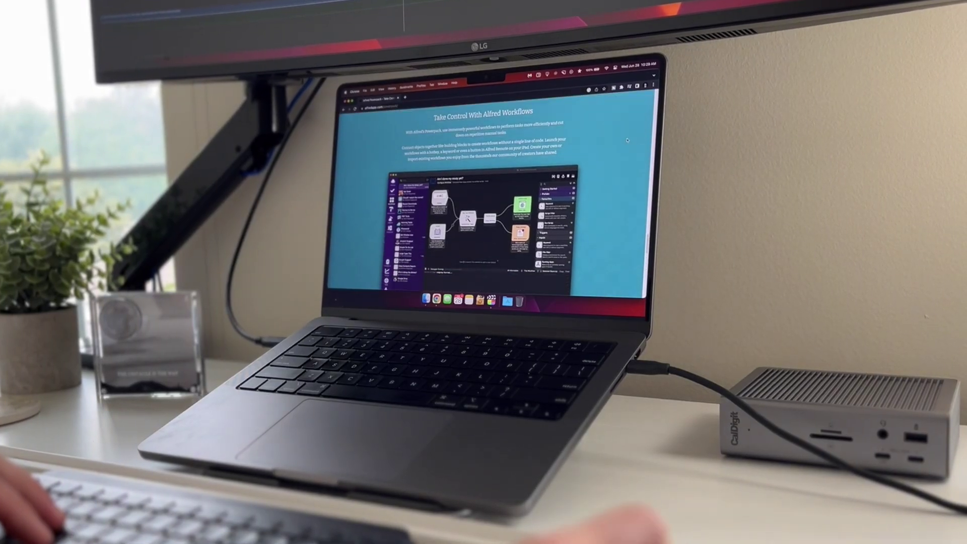
- Load alfredapp.com in Chrome and scroll through Apple's Gatekeeper app-signing page
scroll(628, 139, down, 3)
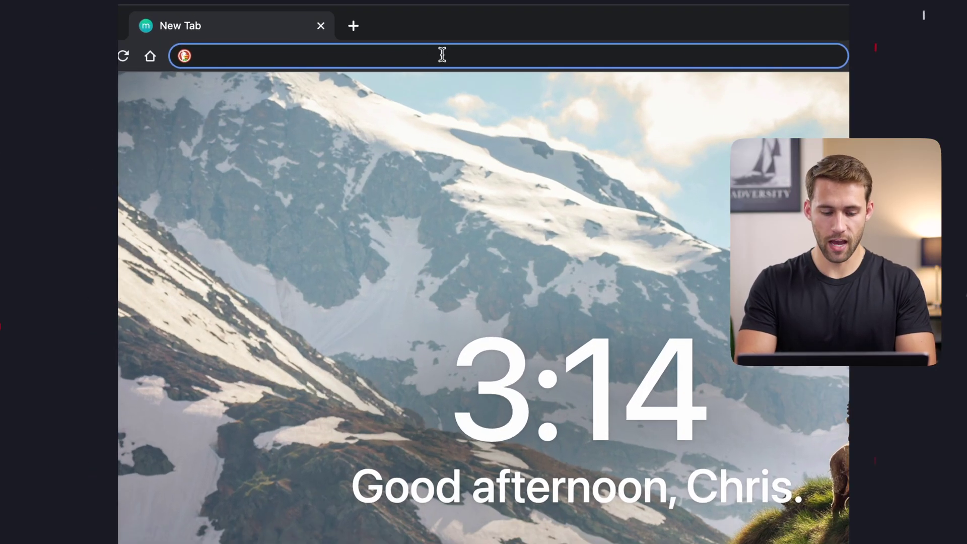
text(alfredapp.com)
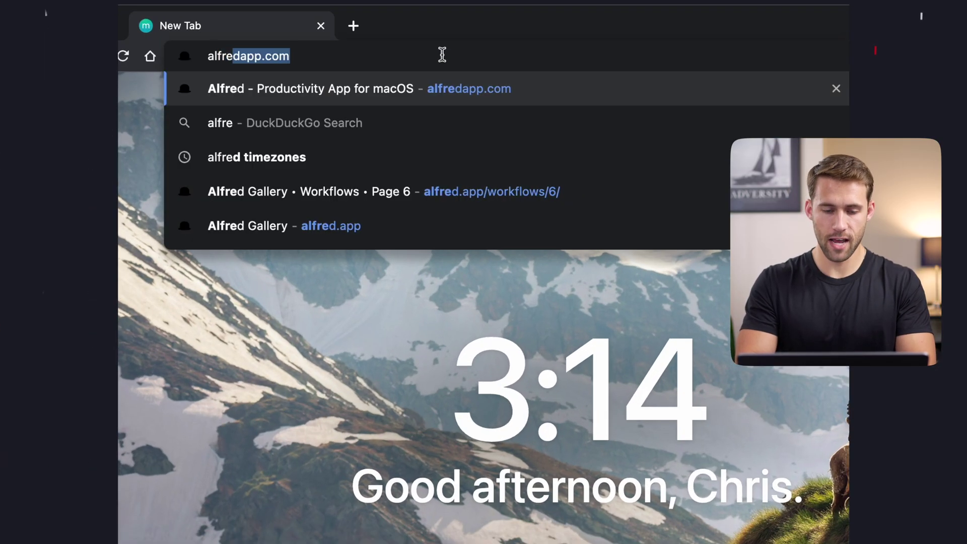
key(Return)
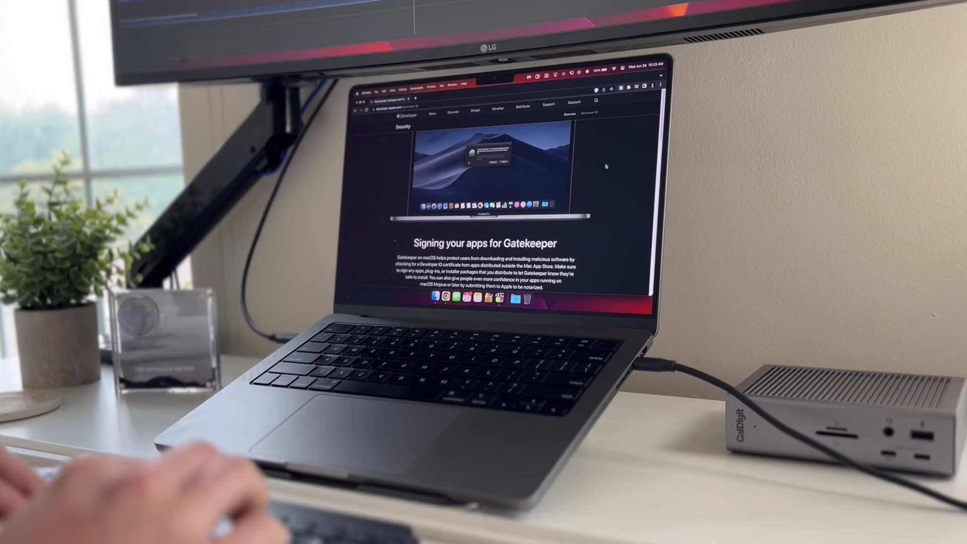
scroll(609, 162, down, 5)
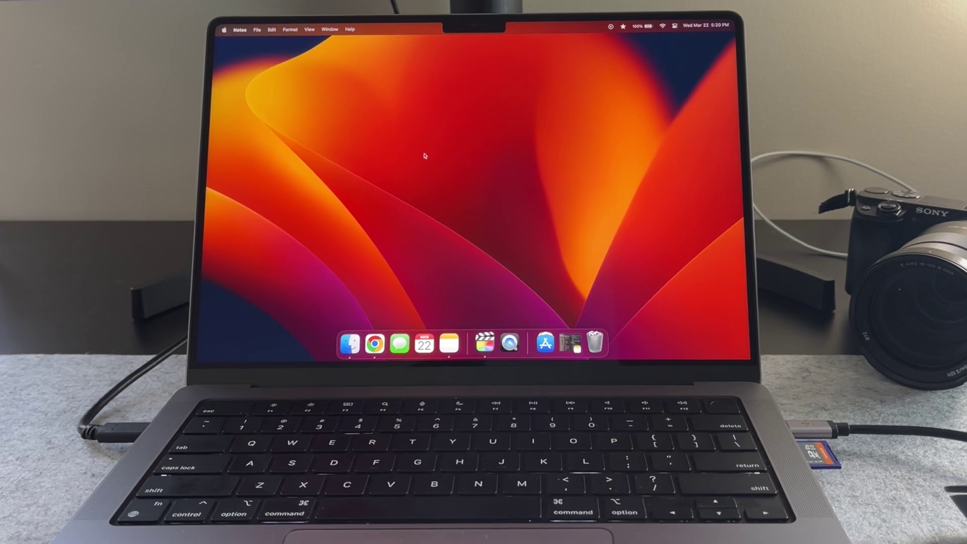
key(super+space)
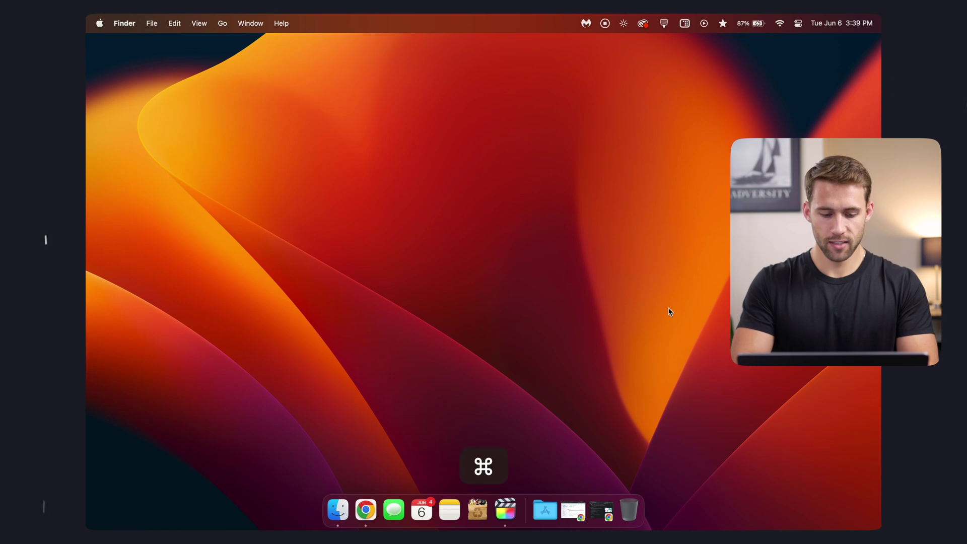
key(super+space)
text(keyboa)
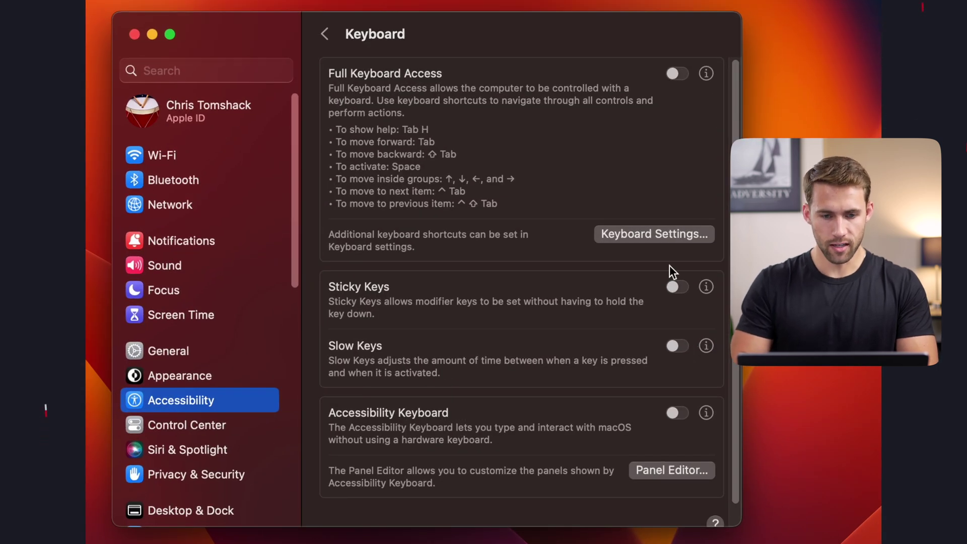
click(655, 236)
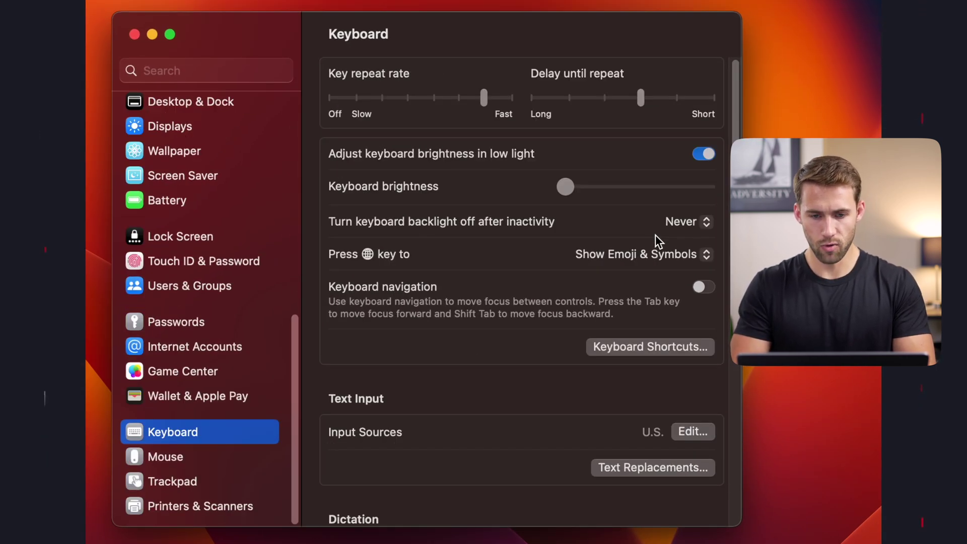
click(650, 347)
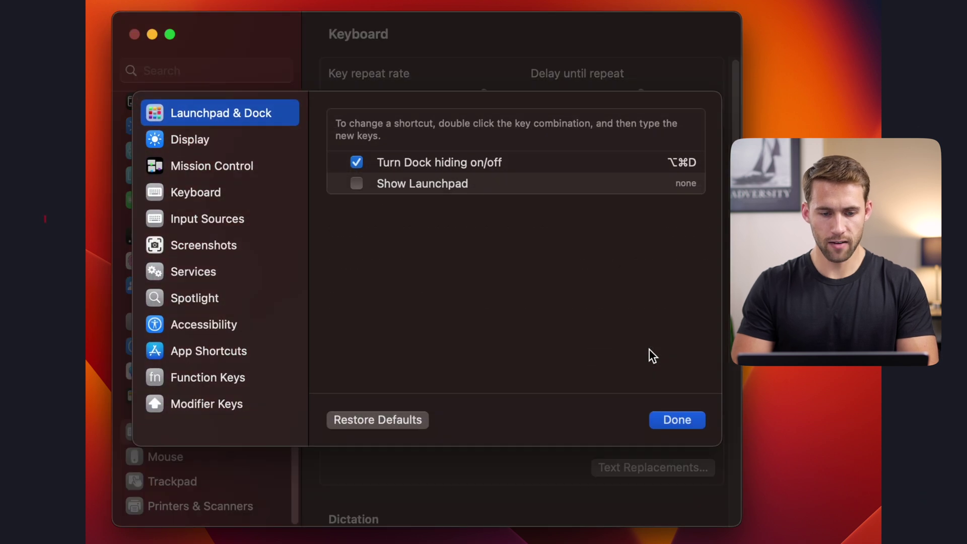
click(202, 338)
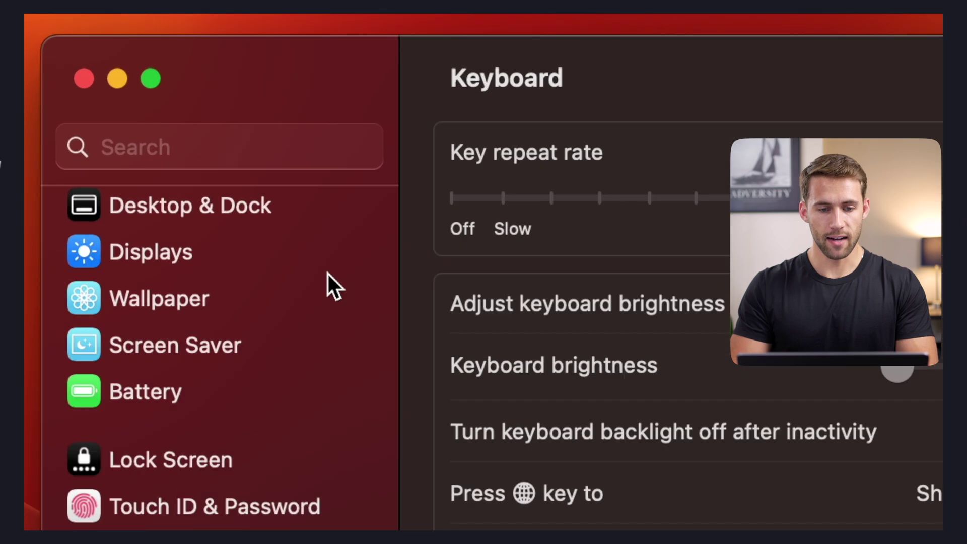
click(272, 207)
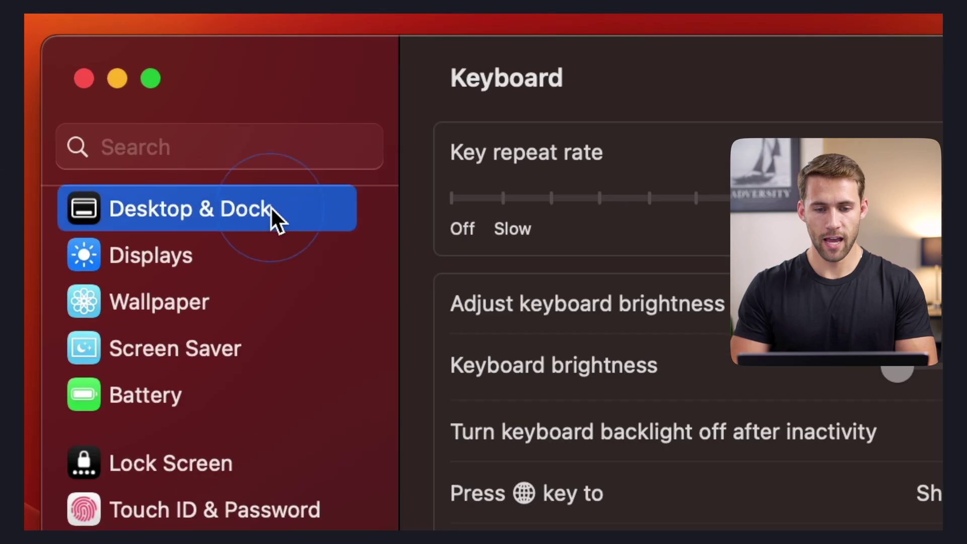
drag(624, 219, 636, 404)
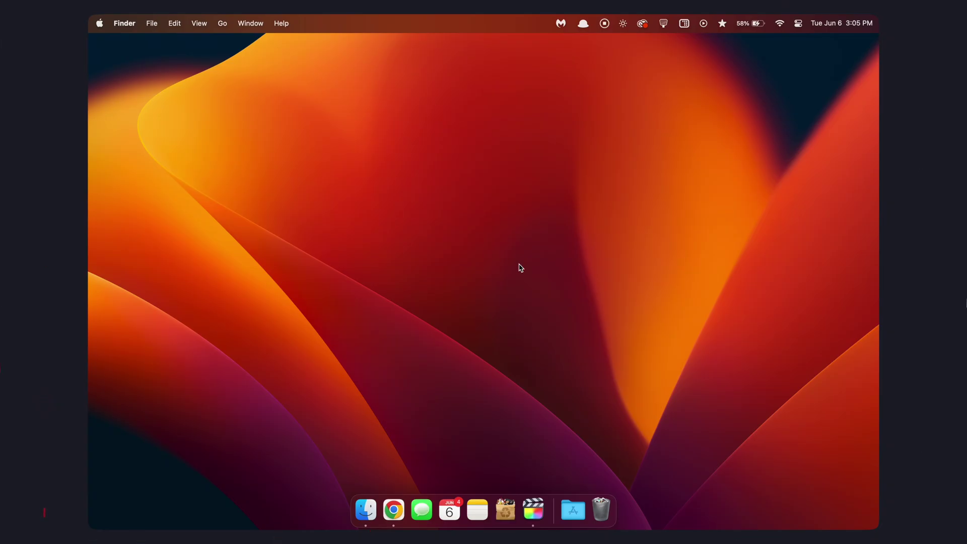
- Bring up Alfred Preferences by searching 'alfre' and select the Alfred Hotkey field
key(alt+space)
text(alfred)
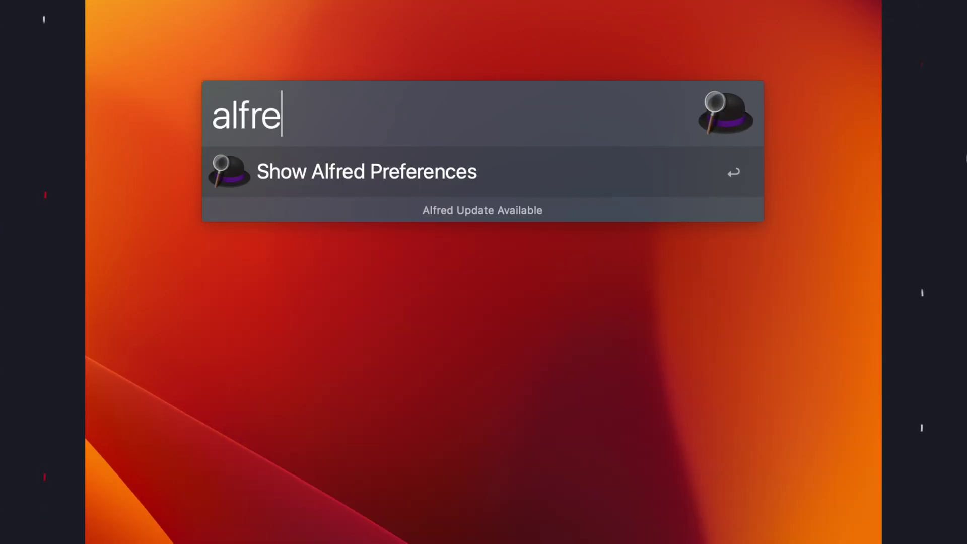
key(Return)
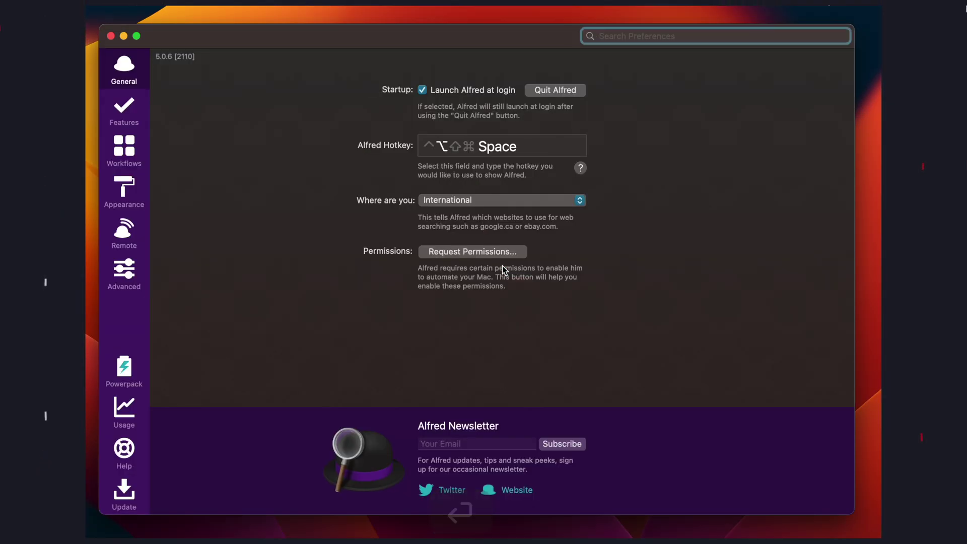
click(538, 146)
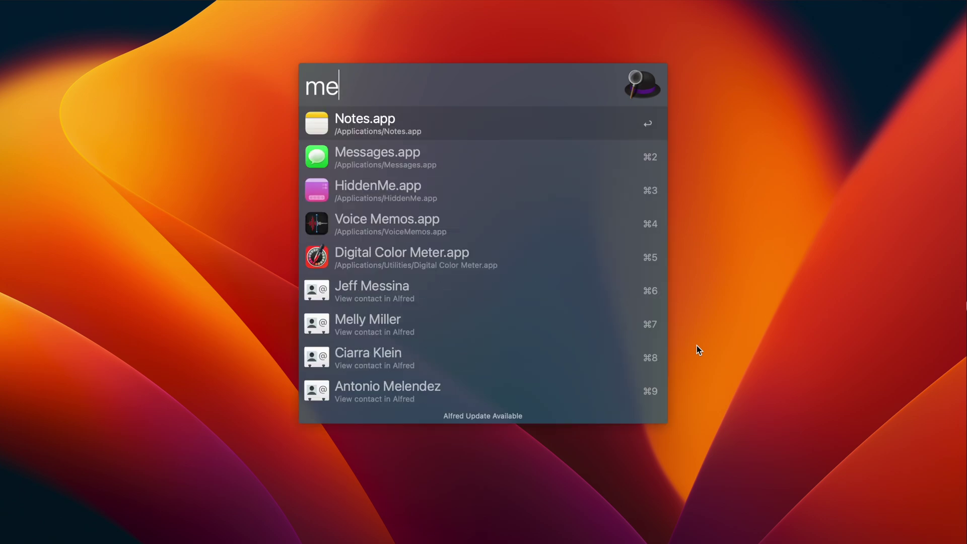
- Run Alfred's Sleep command, then cancel putting the Mac to sleep
key(BackSpace)
key(BackSpace)
key(BackSpace)
key(BackSpace)
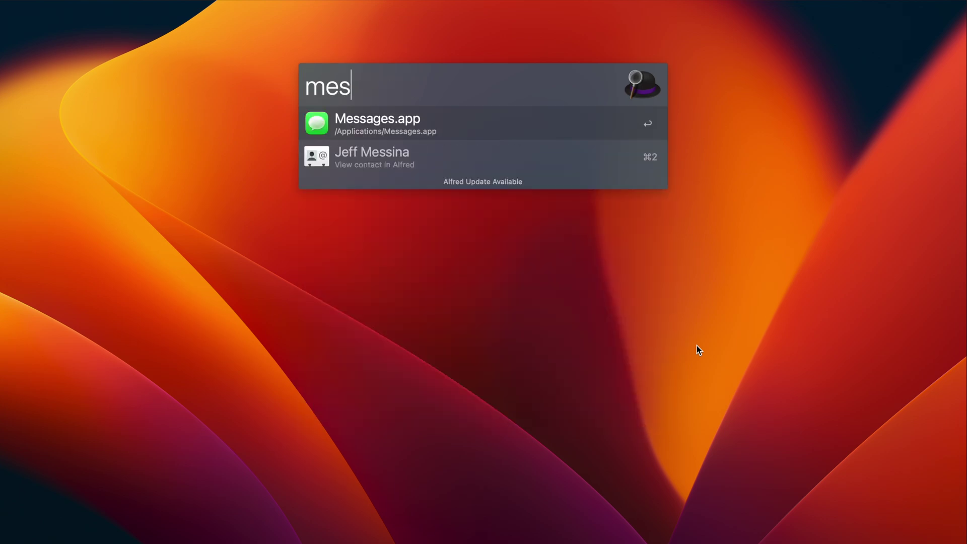
key(super+BackSpace)
text(sleep)
key(Return)
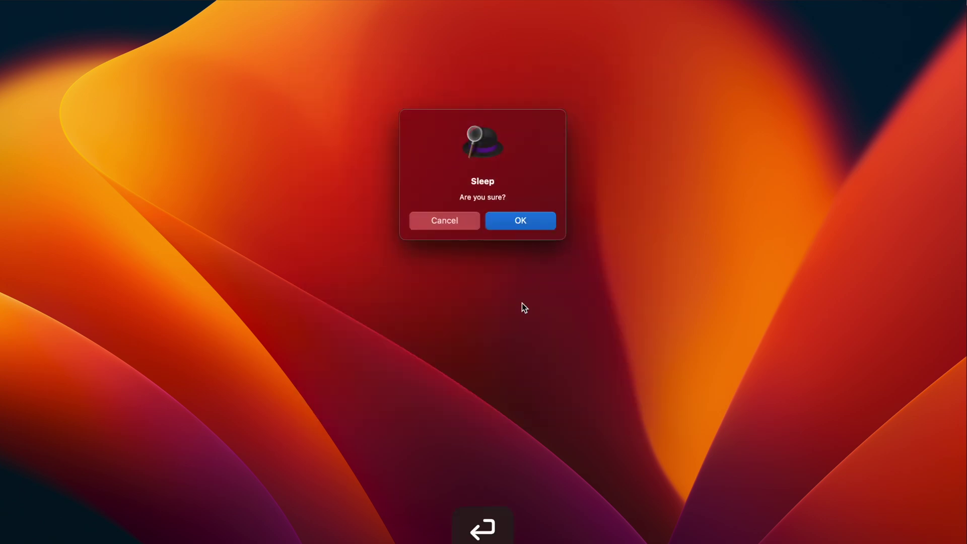
click(466, 227)
- Empty the Trash with Alfred's Empty Trash command
key(super+space)
text(empty)
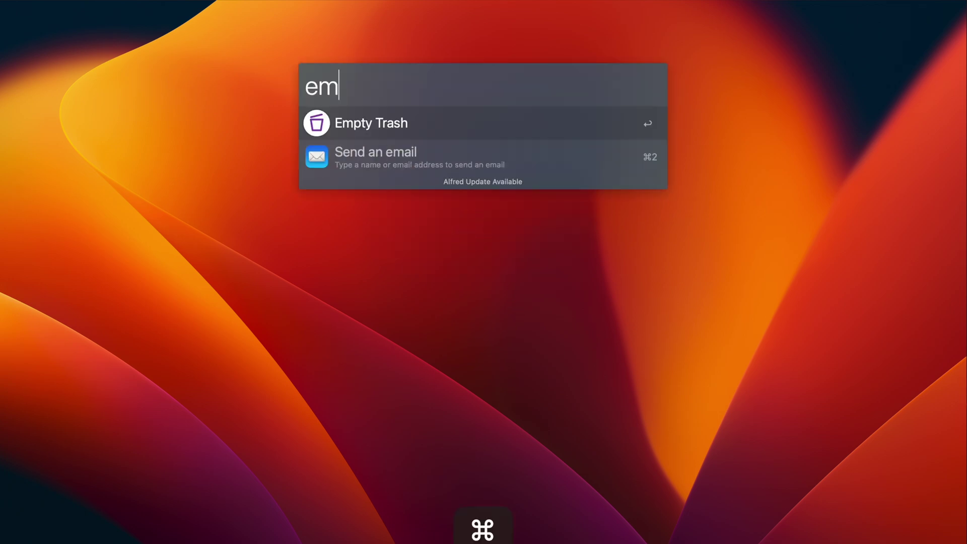
key(Return)
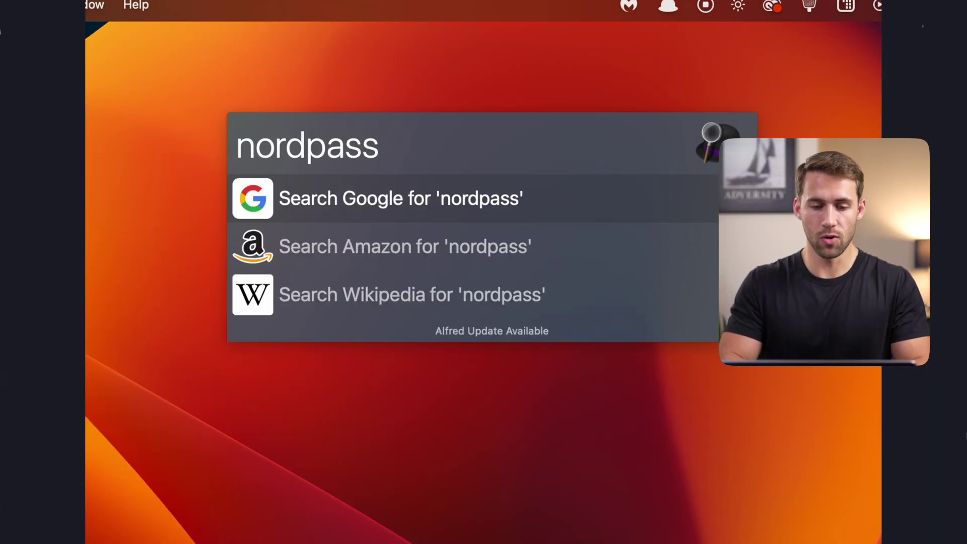
- Search Google for nordpass and Amazon for caldigit ts4 through Alfred
key(Return)
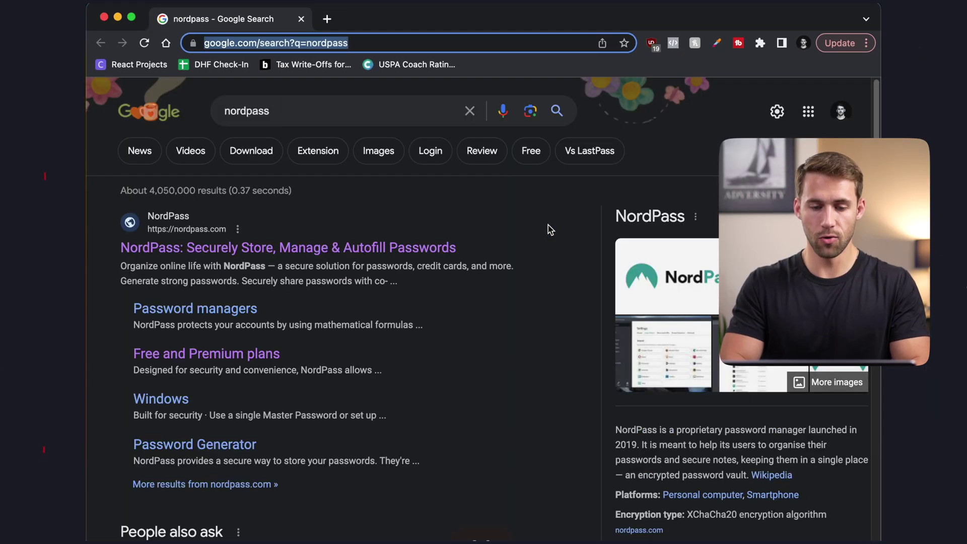
key(alt+space)
text(caldigit ts4)
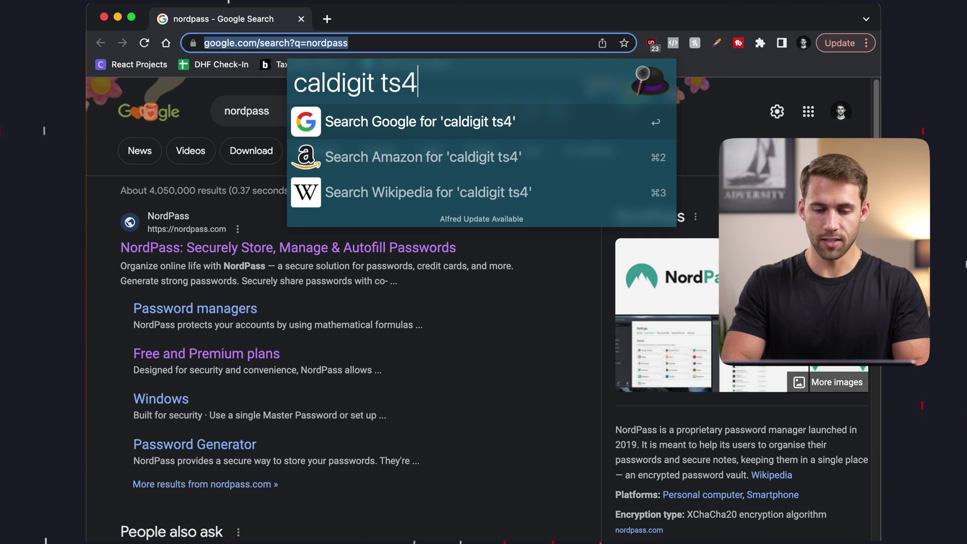
key(super+2)
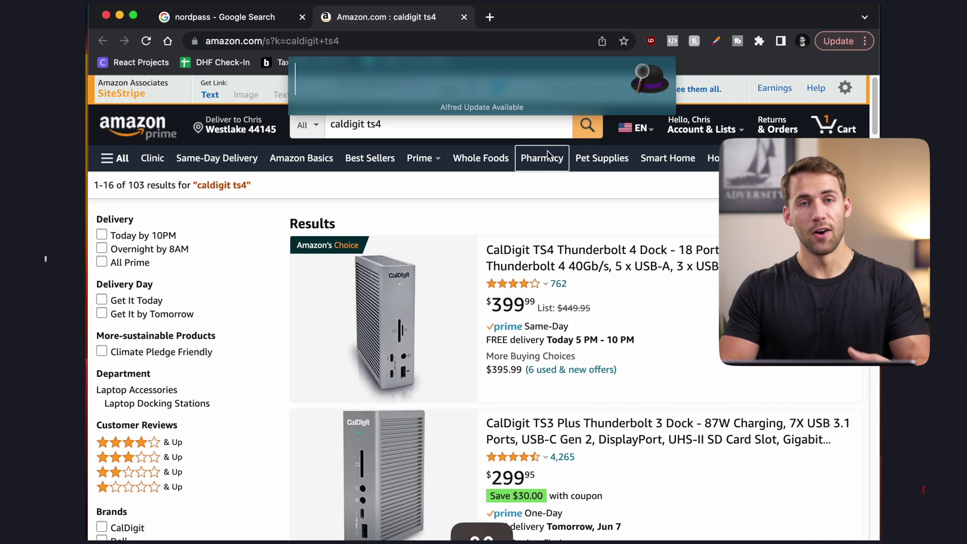
- Search YouTube for a creator's name using Alfred's yt keyword
key(alt+space)
text(yt chris tomshack)
key(Return)
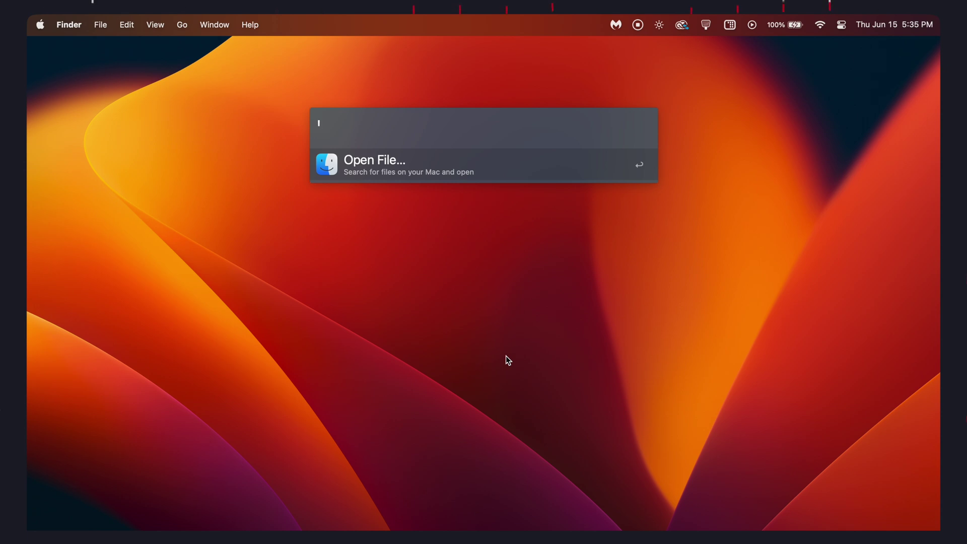
- Change the Google web search keyword to g, then test the g and yt keywords
text(file name)
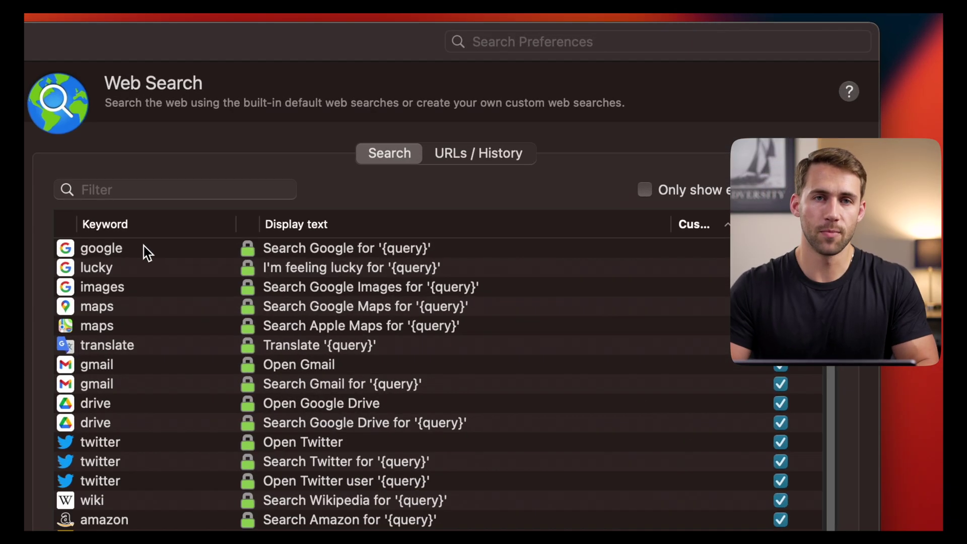
double_click(144, 247)
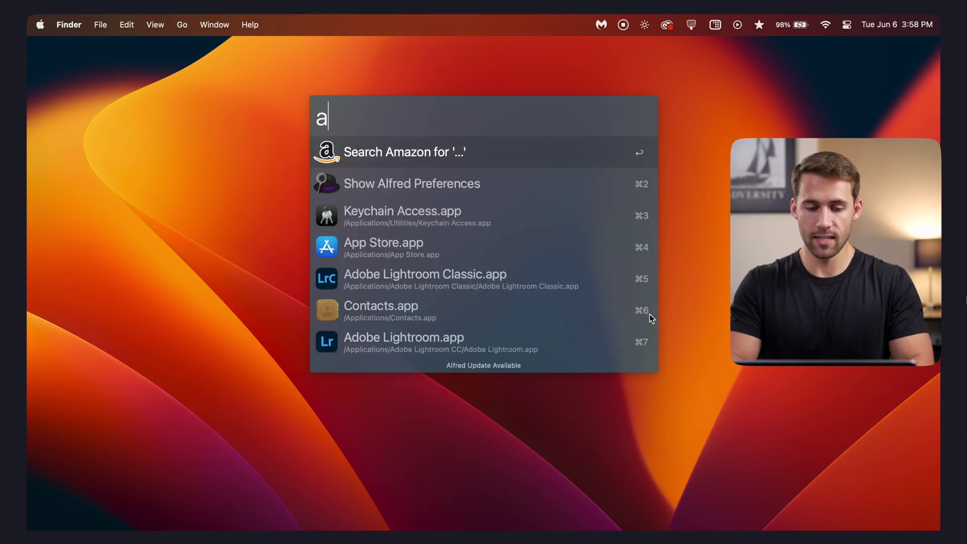
key(BackSpace)
text(g)
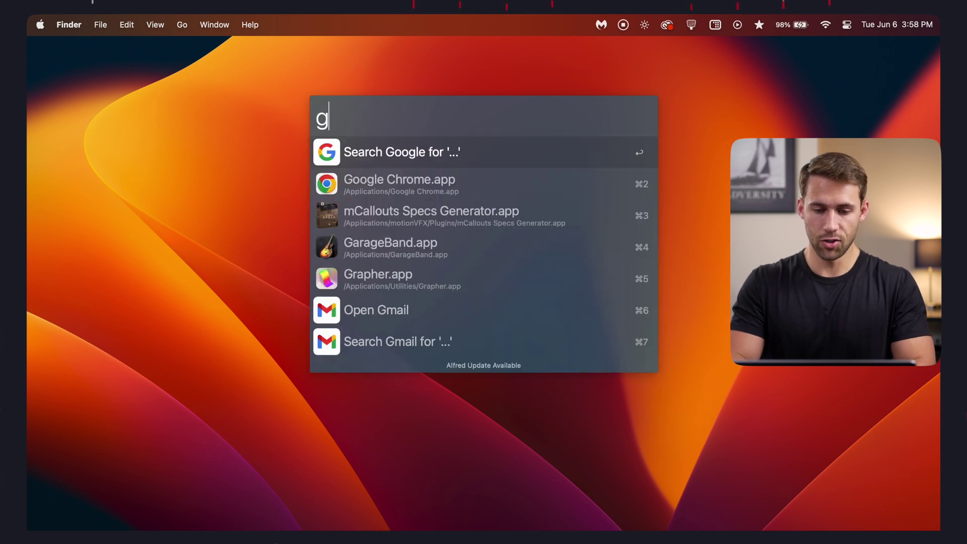
key(BackSpace)
text(yt)
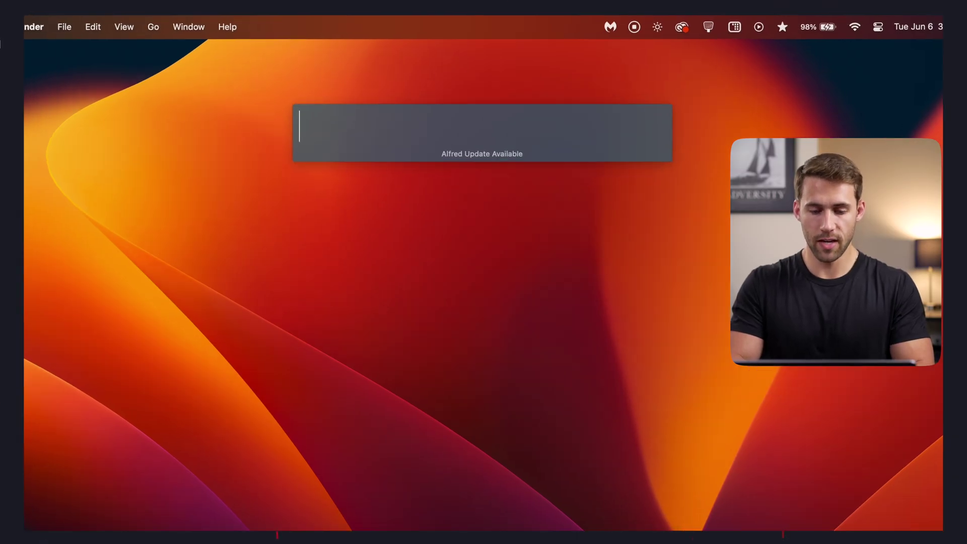
- Preview the Alfred macOS themes, apply Frosty Teal, and show its appearance options
text(alfre)
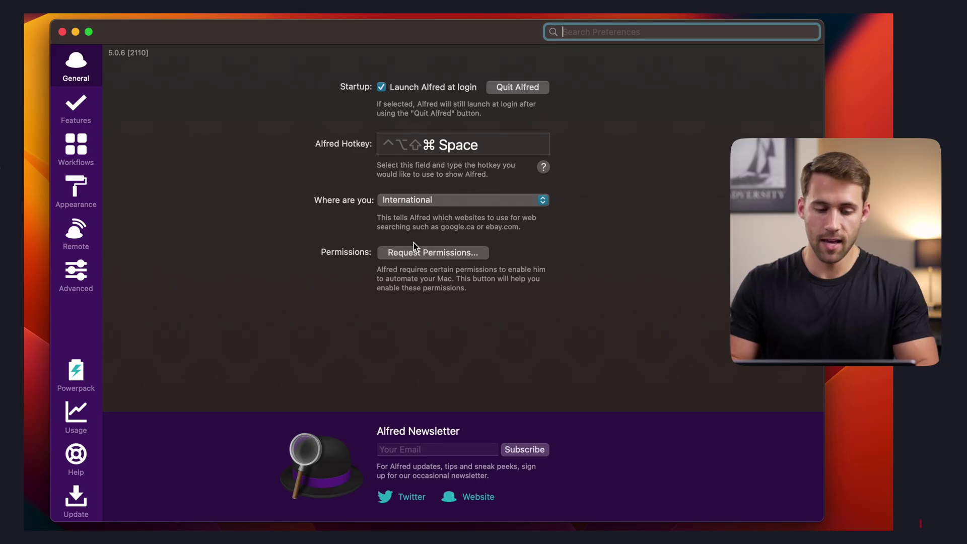
click(79, 193)
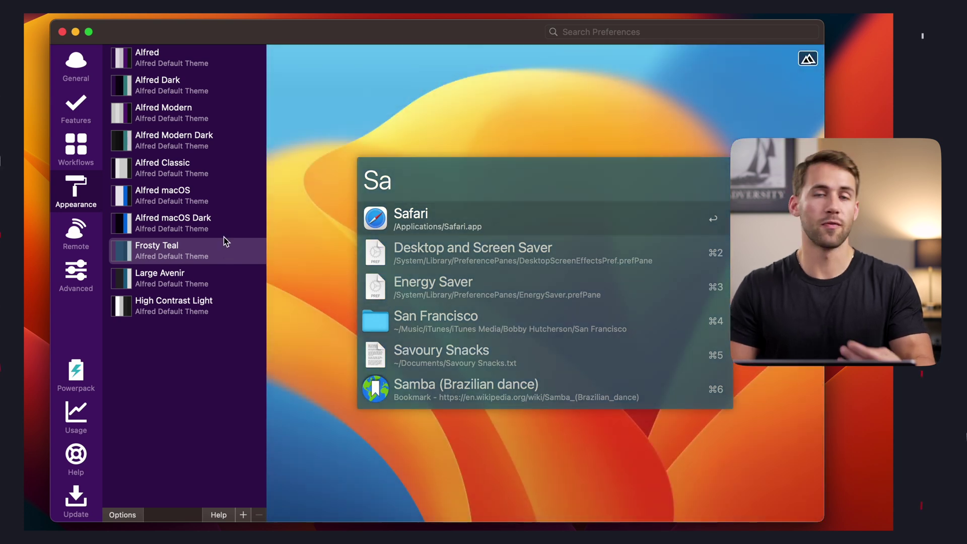
click(225, 230)
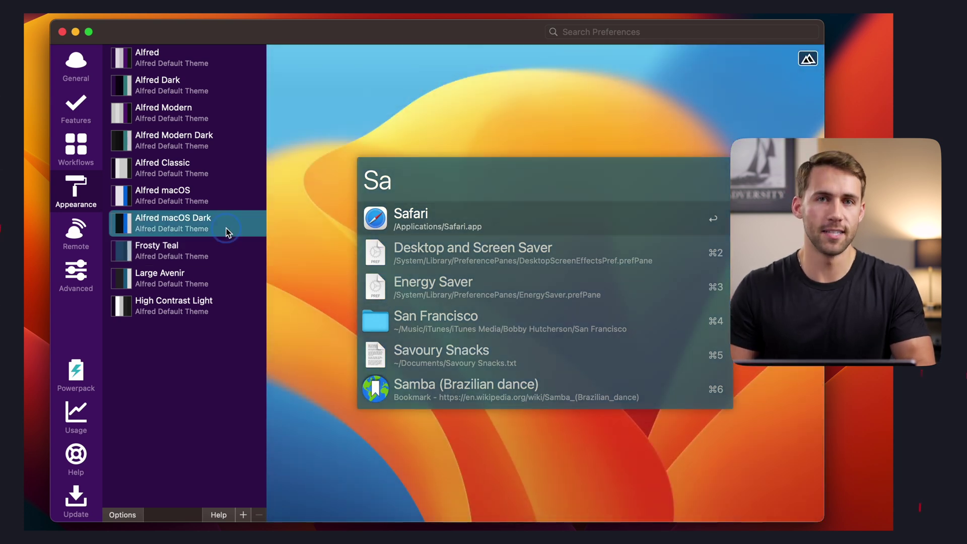
click(227, 200)
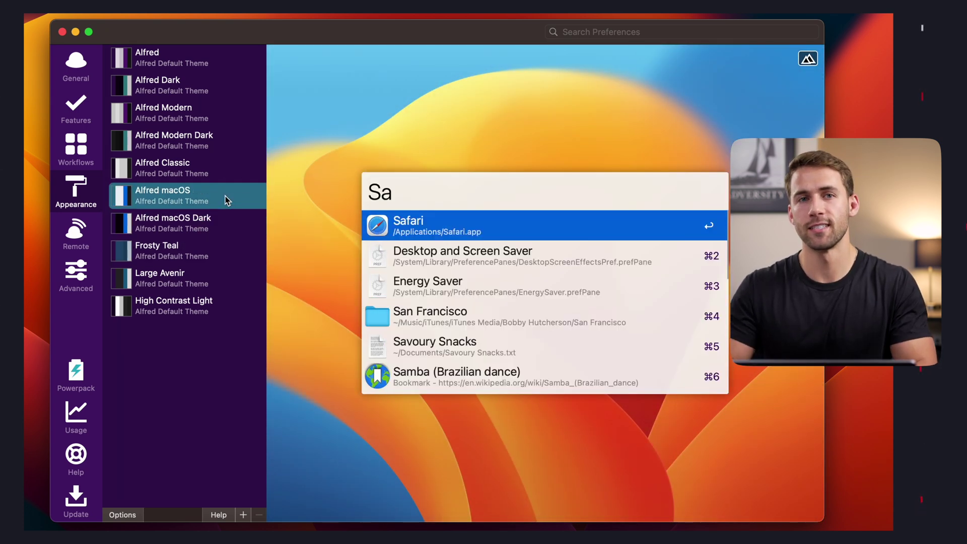
click(231, 248)
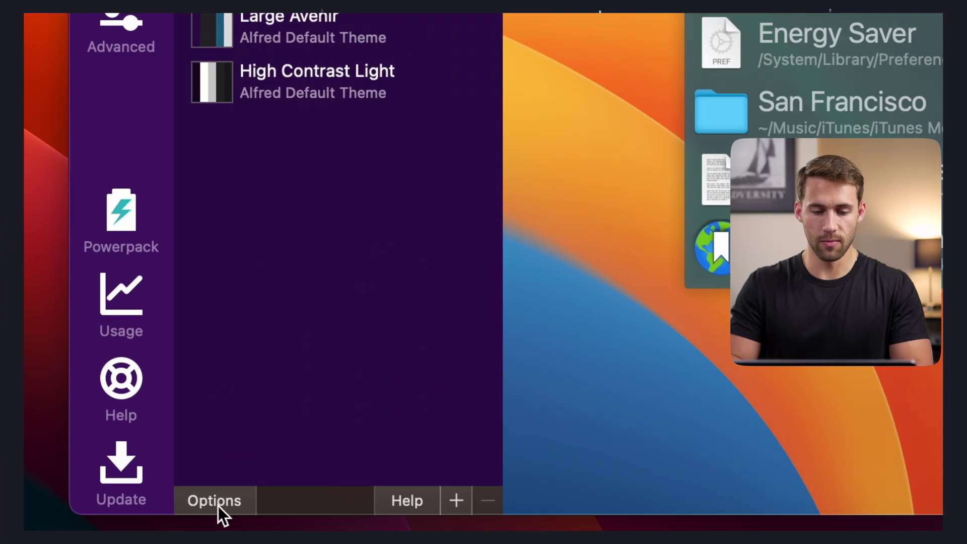
click(182, 506)
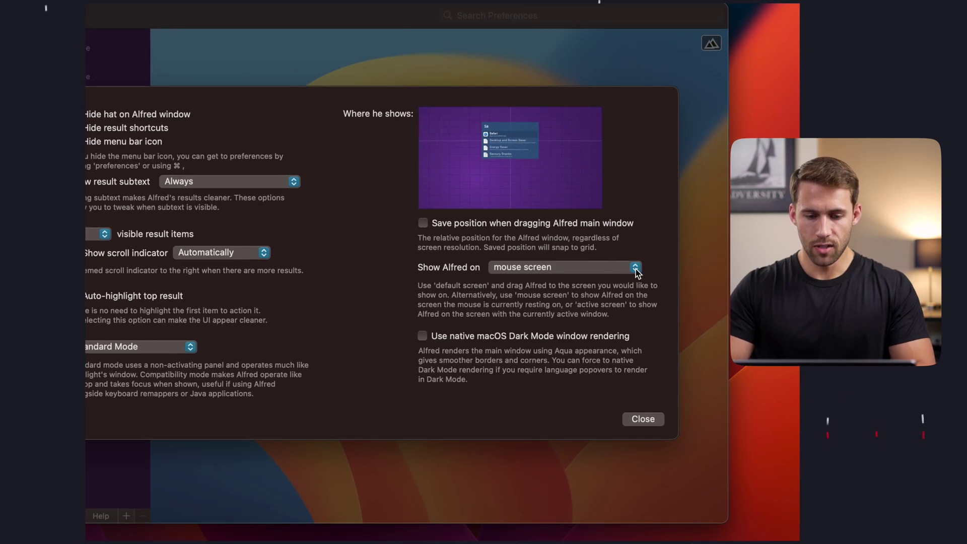
- Keep Alfred on the mouse screen, check results with 'ca', and close the appearance options
click(636, 269)
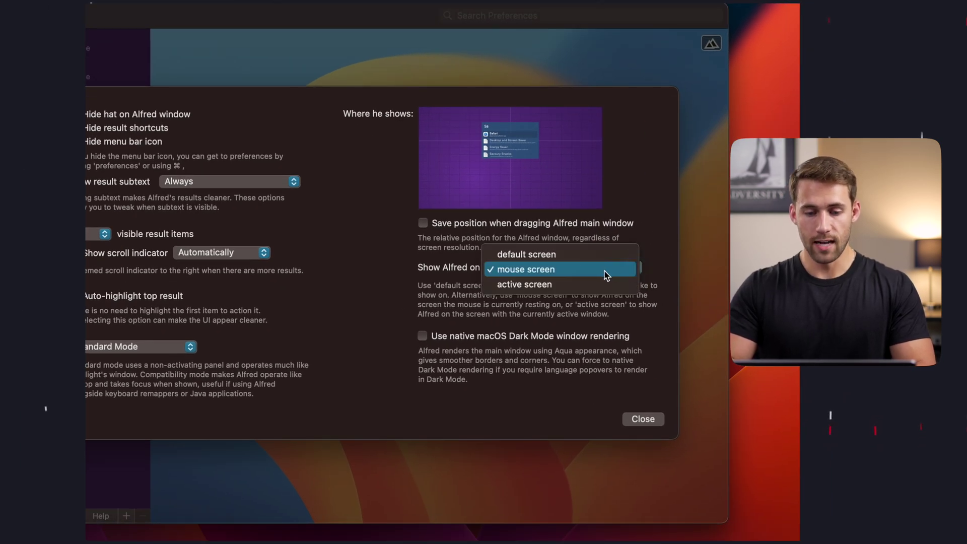
click(563, 271)
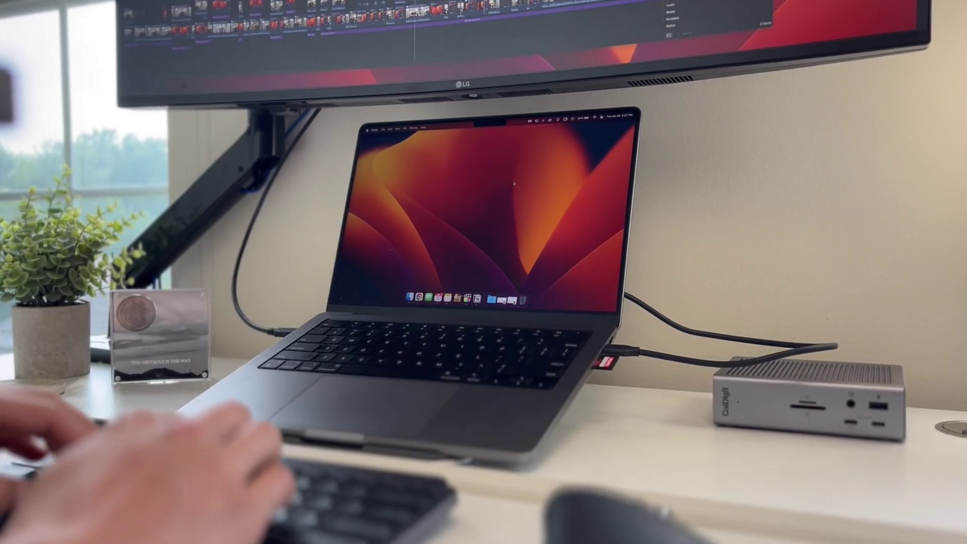
key(alt+space)
text(ca)
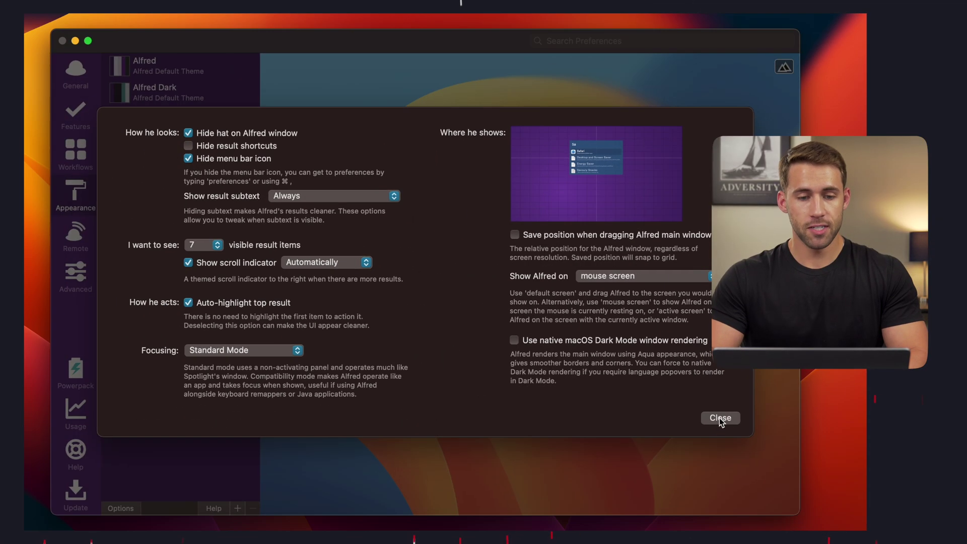
click(600, 503)
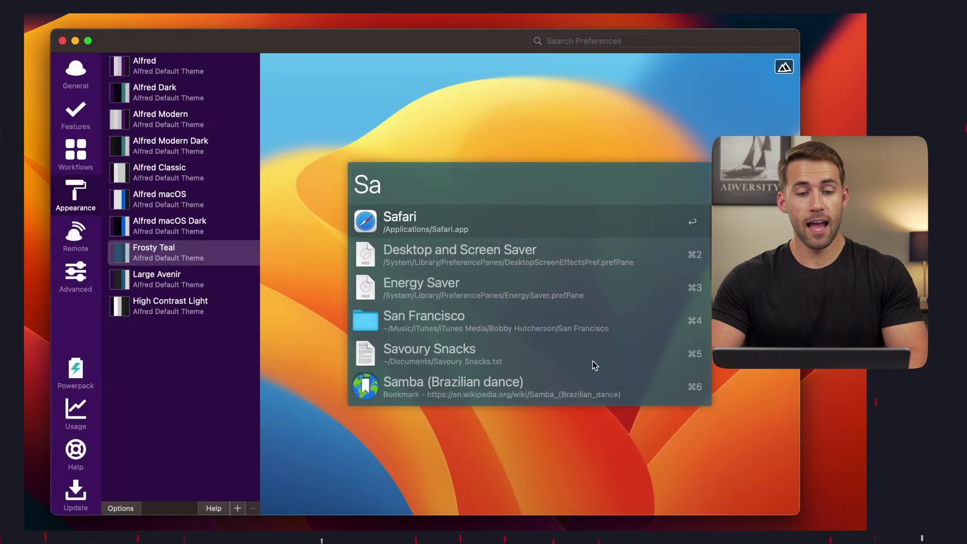
- Show the Default Results feature settings and test by opening a contact card from Alfred
click(94, 123)
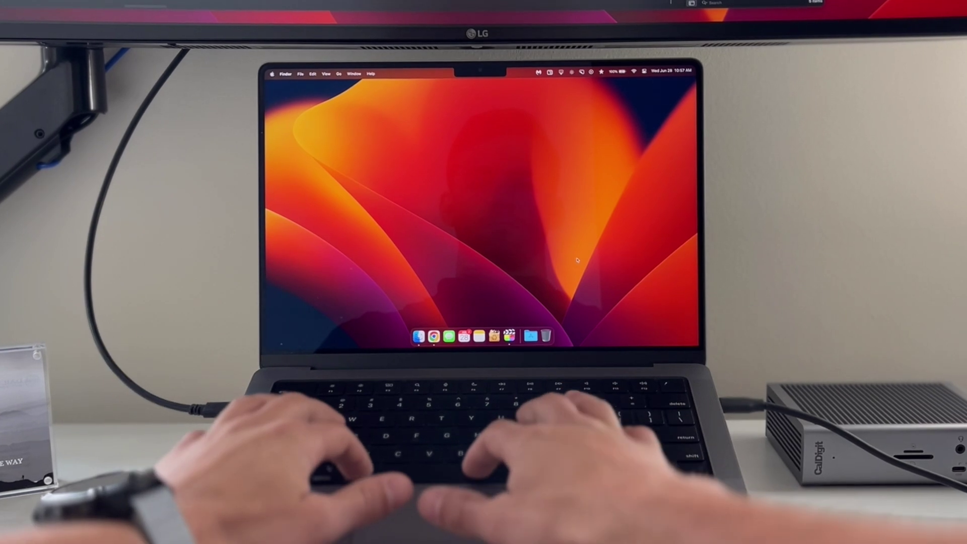
key(alt+space)
text('file name)
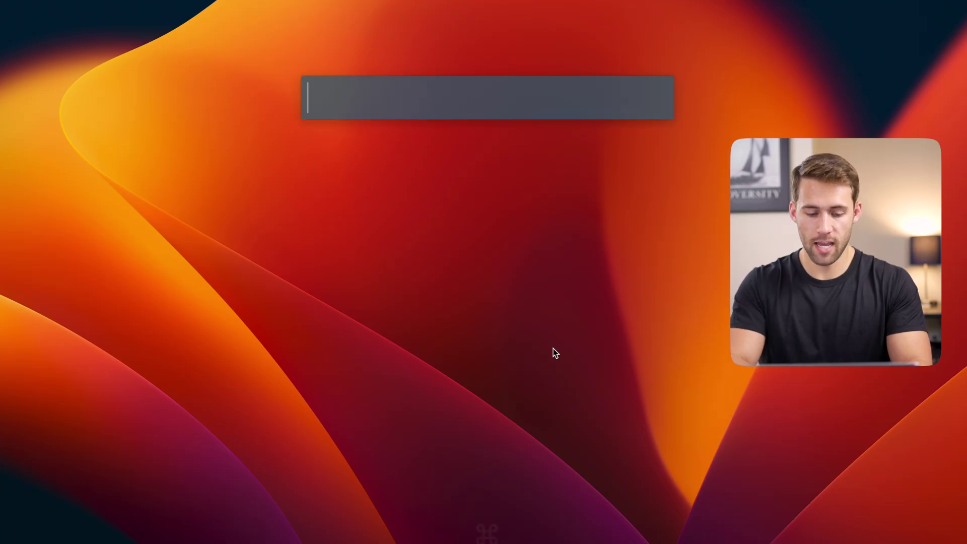
text(dad)
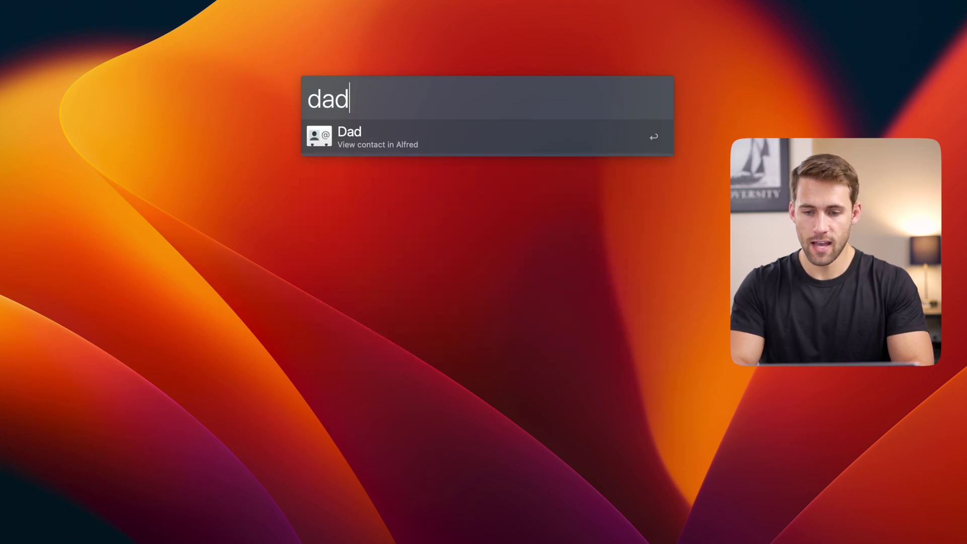
key(Return)
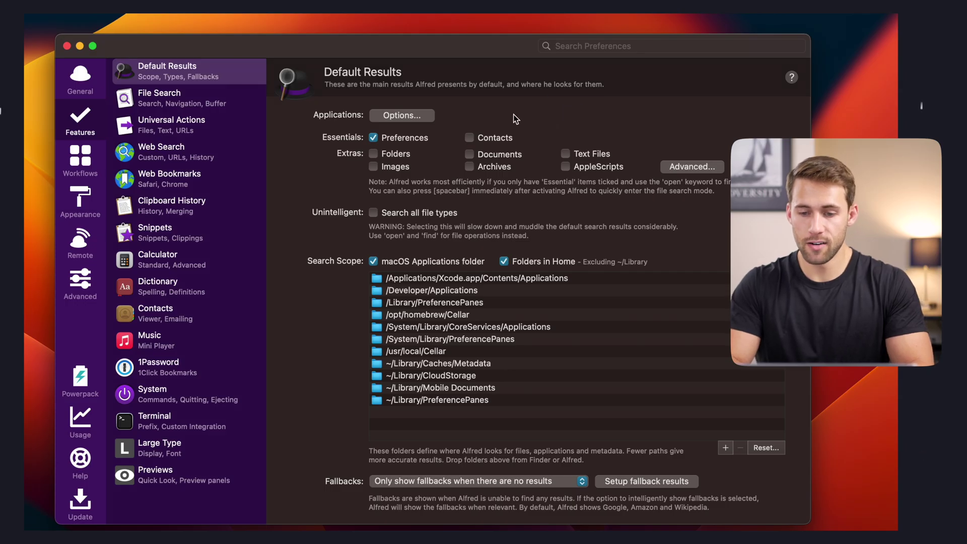
- Hide Images from File Search results under Don't Show
click(204, 105)
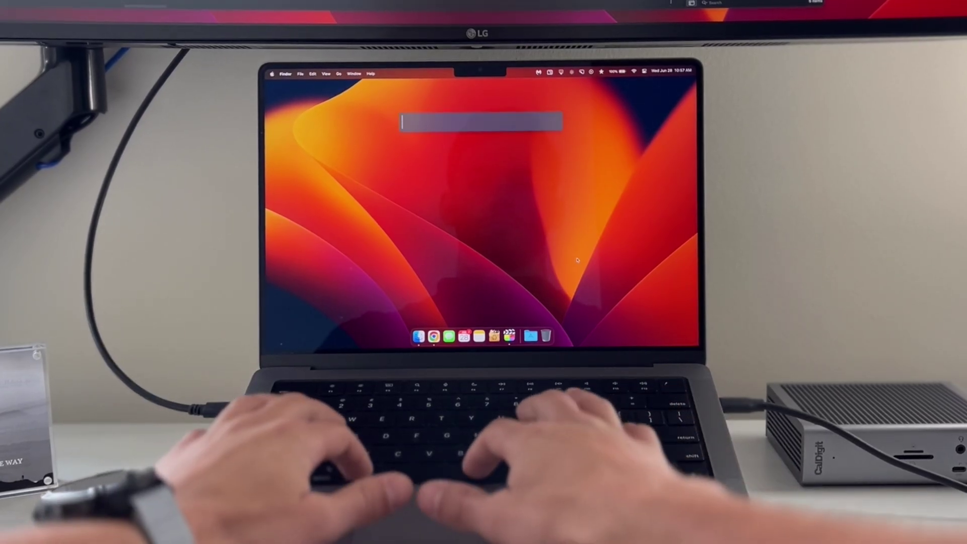
text(d)
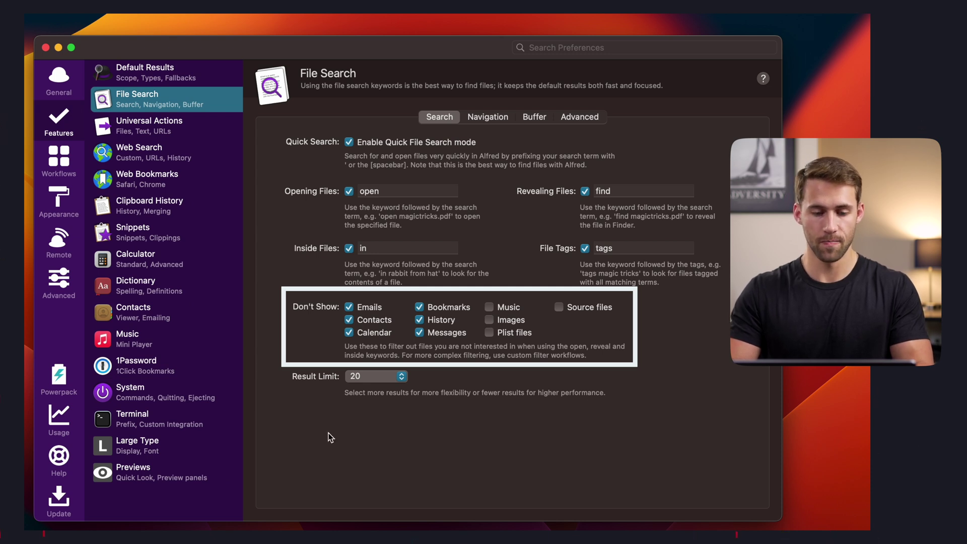
click(489, 320)
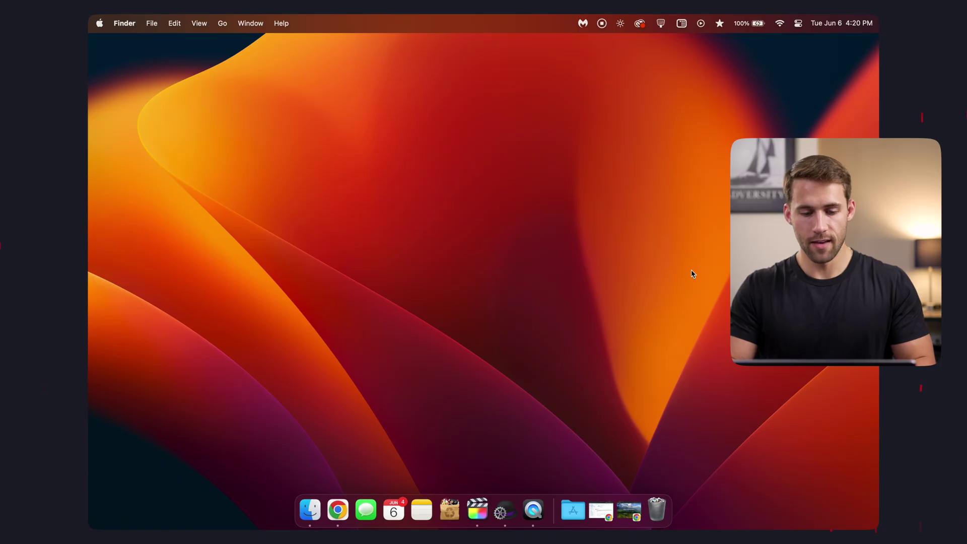
- Search Google for nordpass in Chrome using Alfred's 'google' keyword
key(super+space)
text(google no)
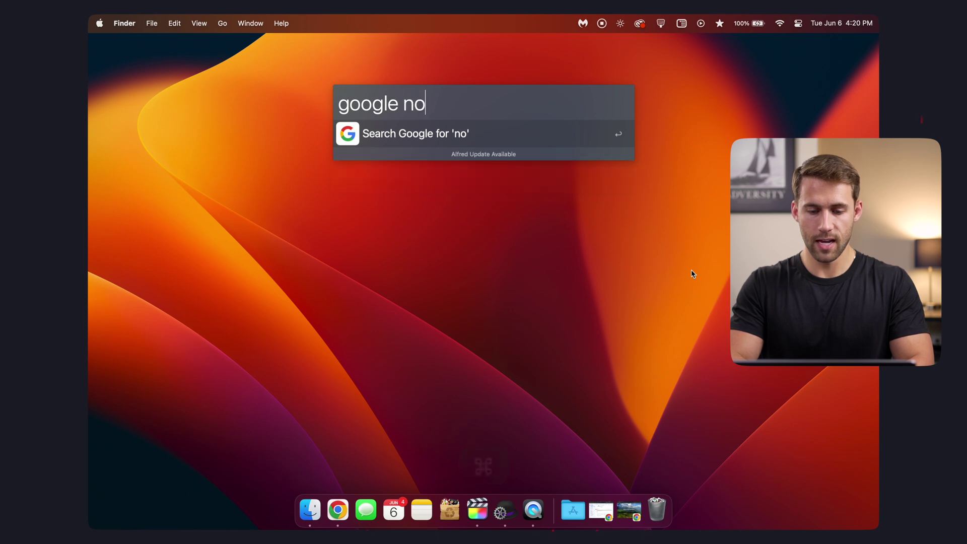
text(rdpass)
key(Return)
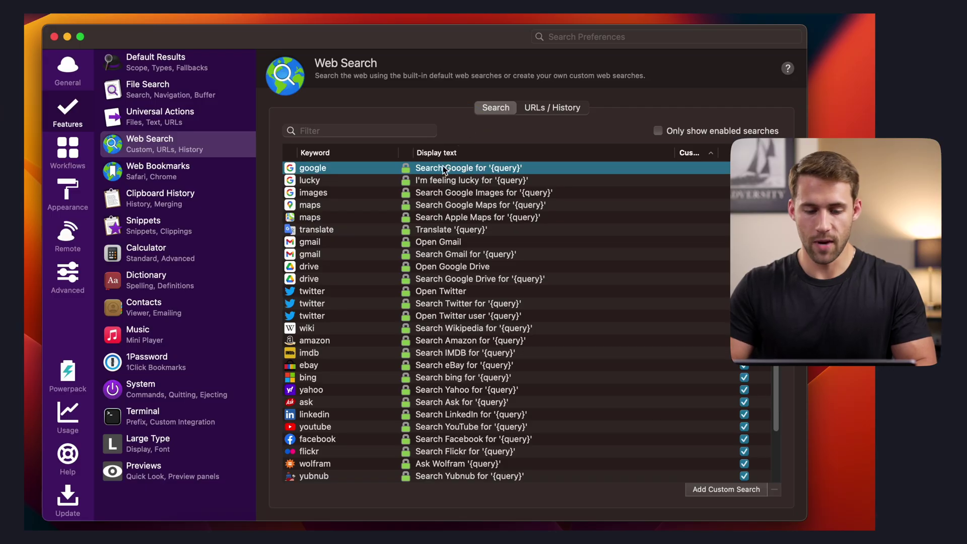
- Rename the YouTube search keyword to yt, then Google's to g and Amazon's to a
double_click(333, 428)
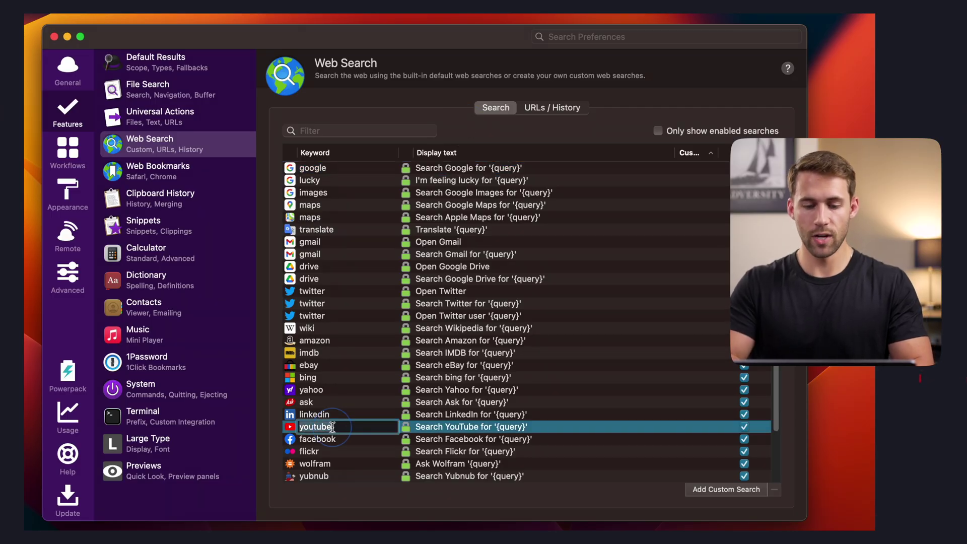
text(yt)
key(Return)
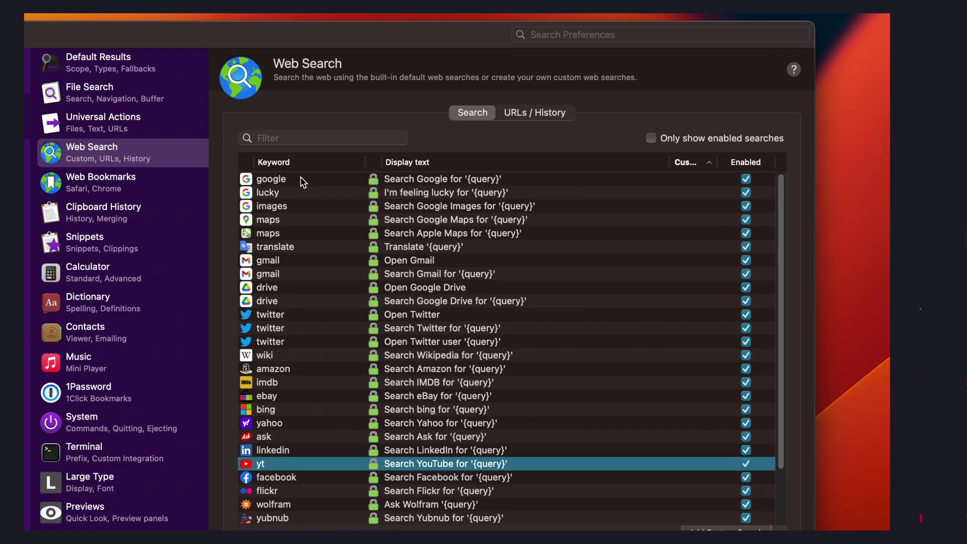
double_click(333, 164)
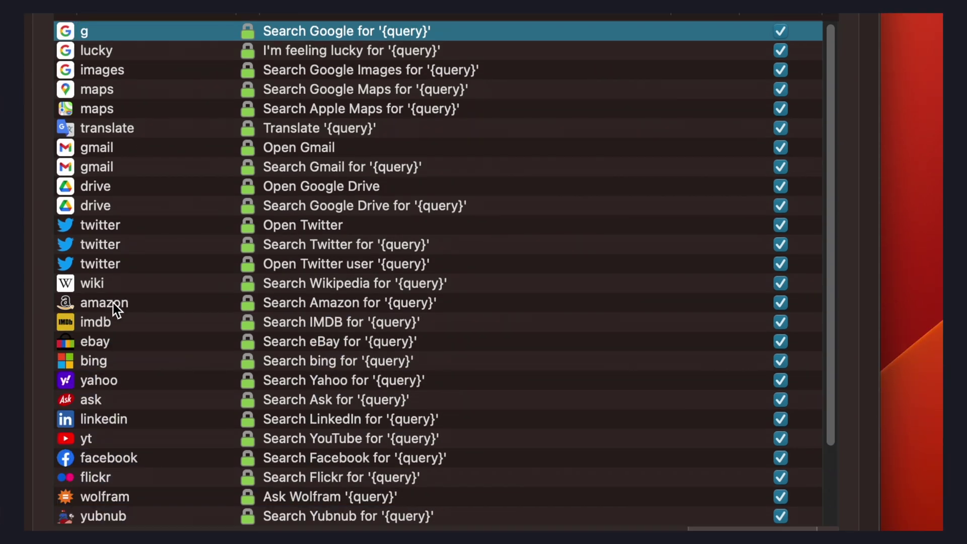
click(113, 305)
click(112, 305)
text(a)
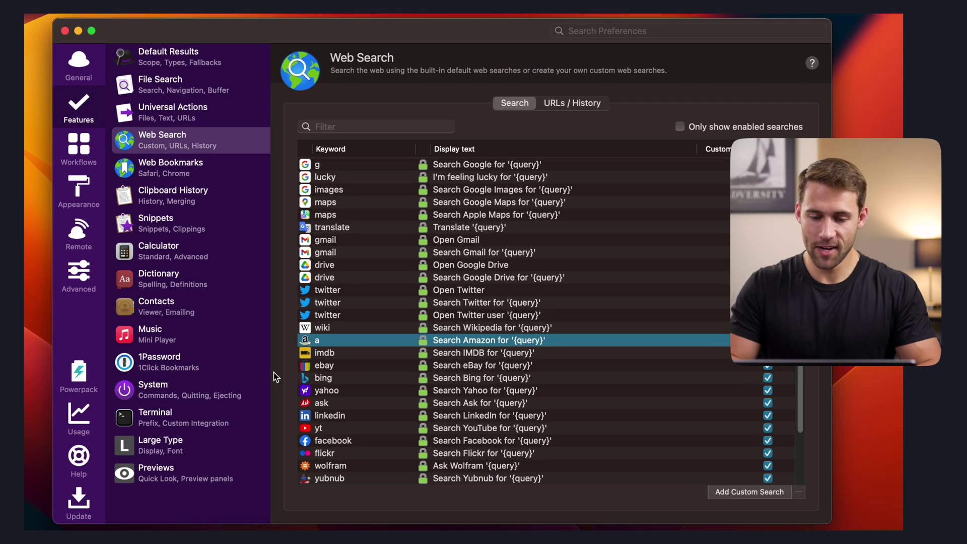
- Open the System features settings and untick the Toggle Mute keyword
click(206, 398)
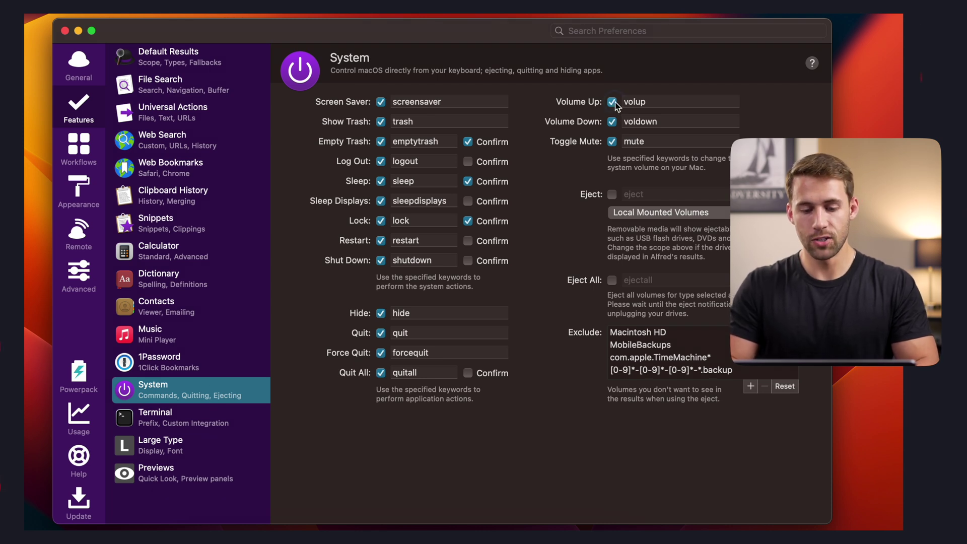
click(613, 142)
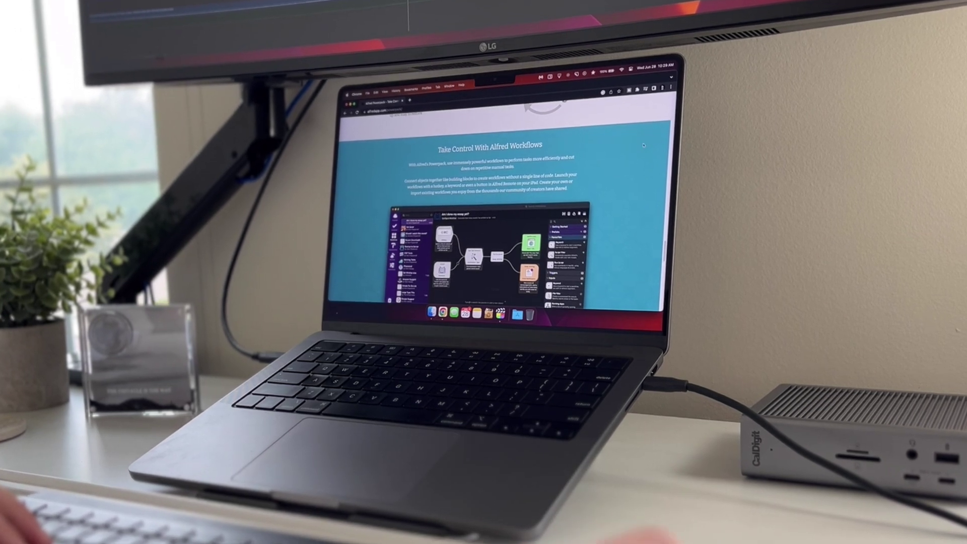
scroll(643, 146, down, 5)
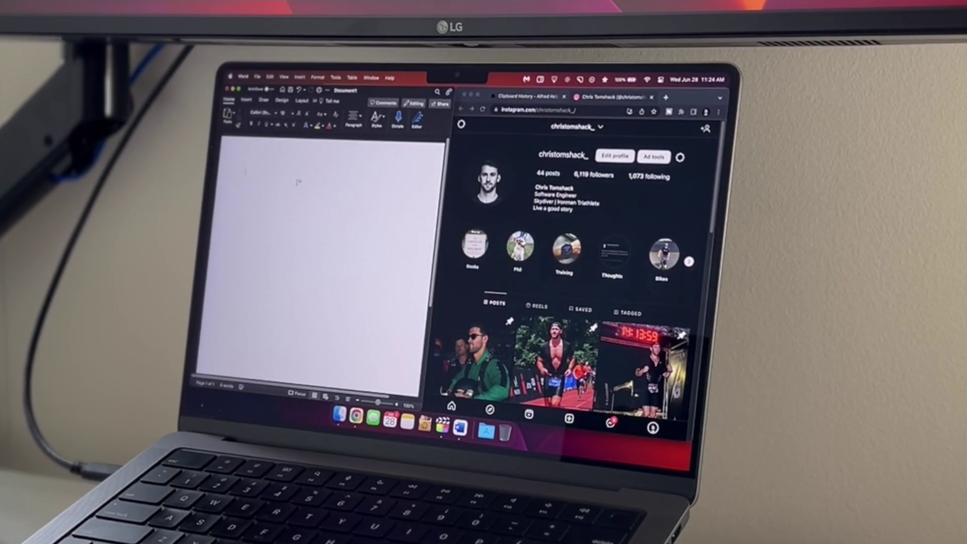
- Paste 'Software Engineer' and 'Skydiver | Ironman Triathlete' into Word from Clipboard History
key(super+alt+c)
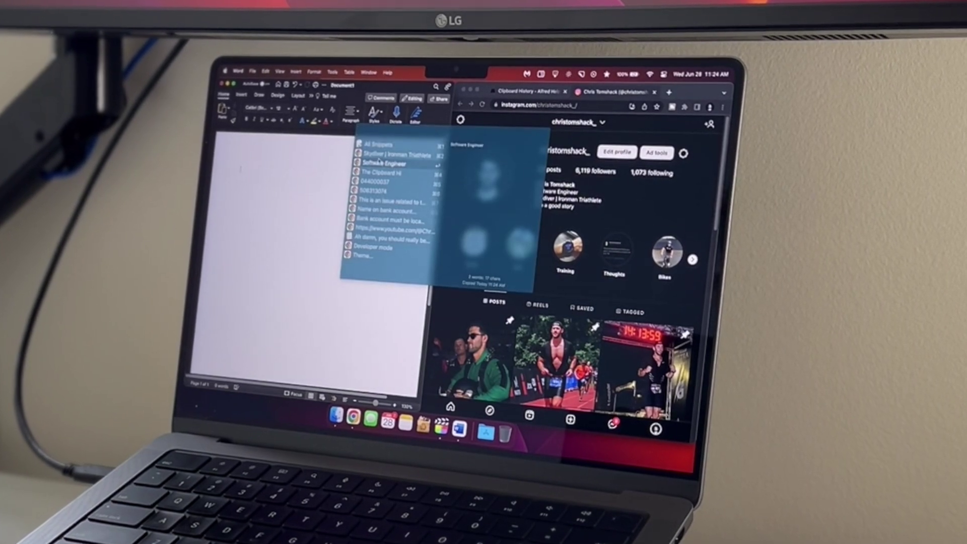
key(Return)
key(super+alt+c)
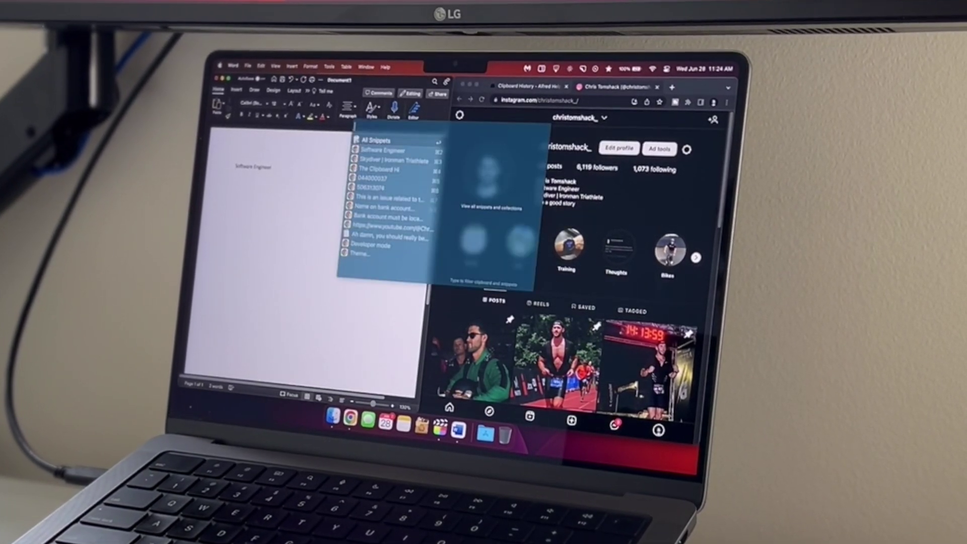
click(380, 159)
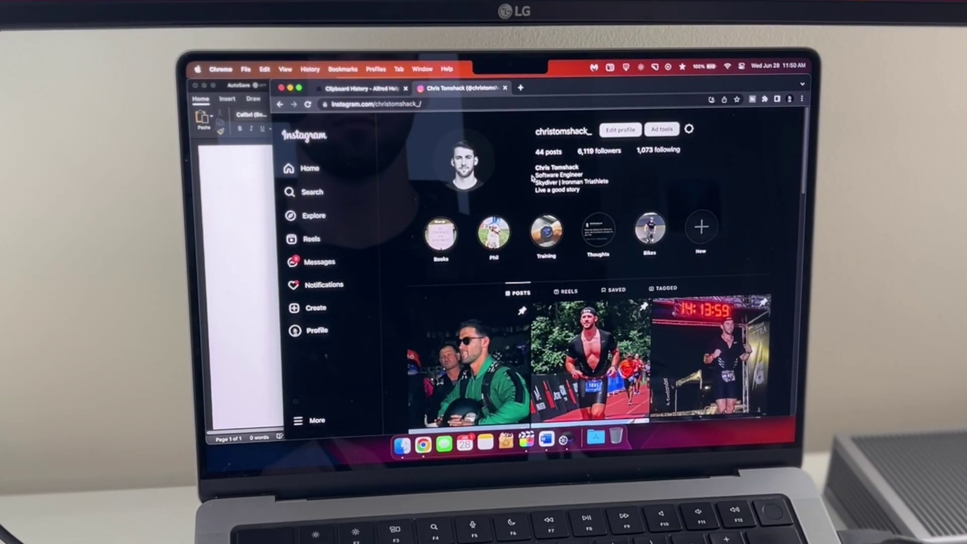
- Copy the Software Engineer bio line and select the quote text on the phone
drag(535, 175, 582, 176)
right_click(575, 176)
click(590, 193)
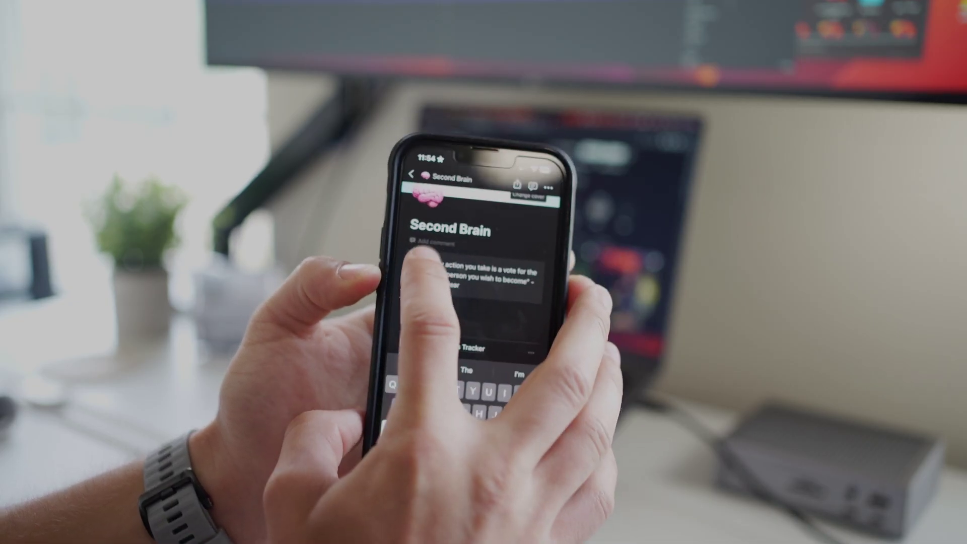
triple_click(474, 274)
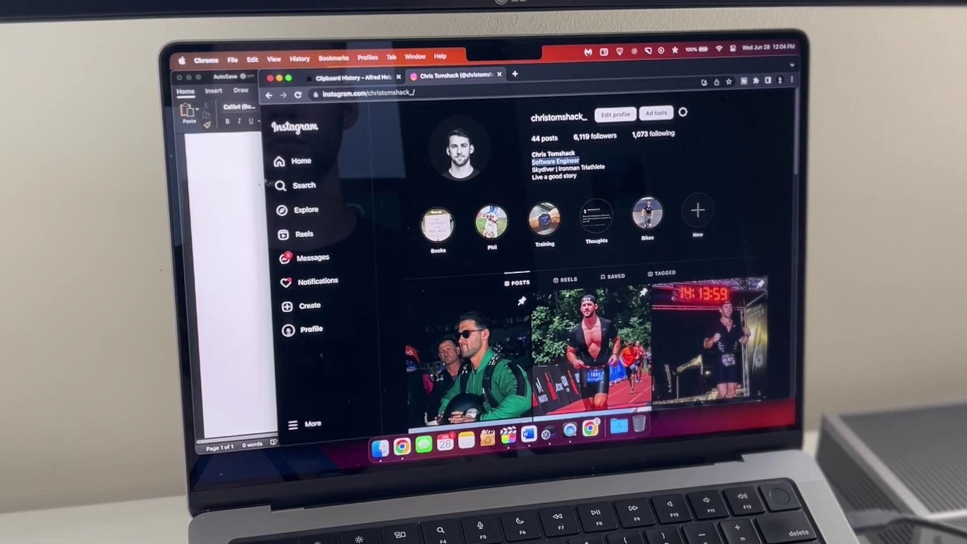
- Paste Software Engineer into the Word document from Clipboard History and start a new line
click(262, 184)
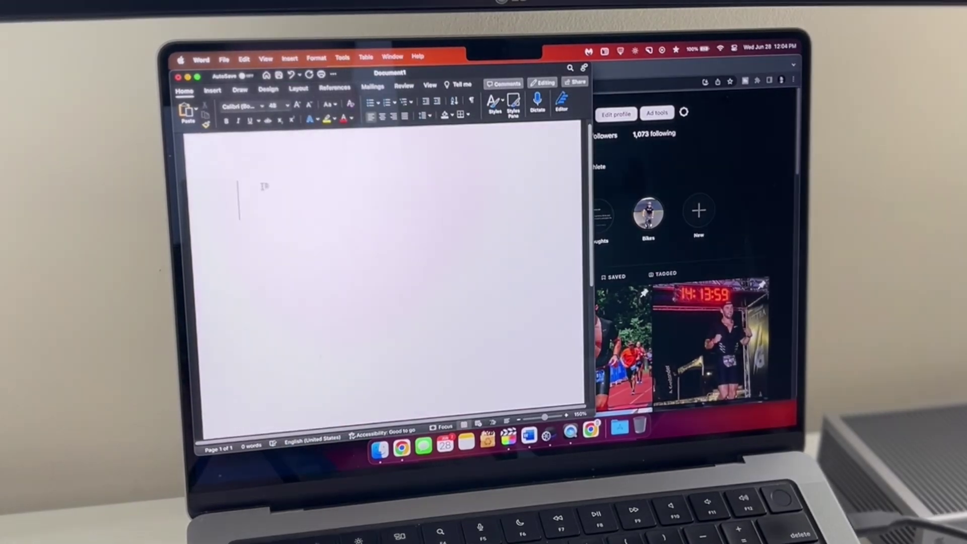
key(alt+super+c)
click(403, 161)
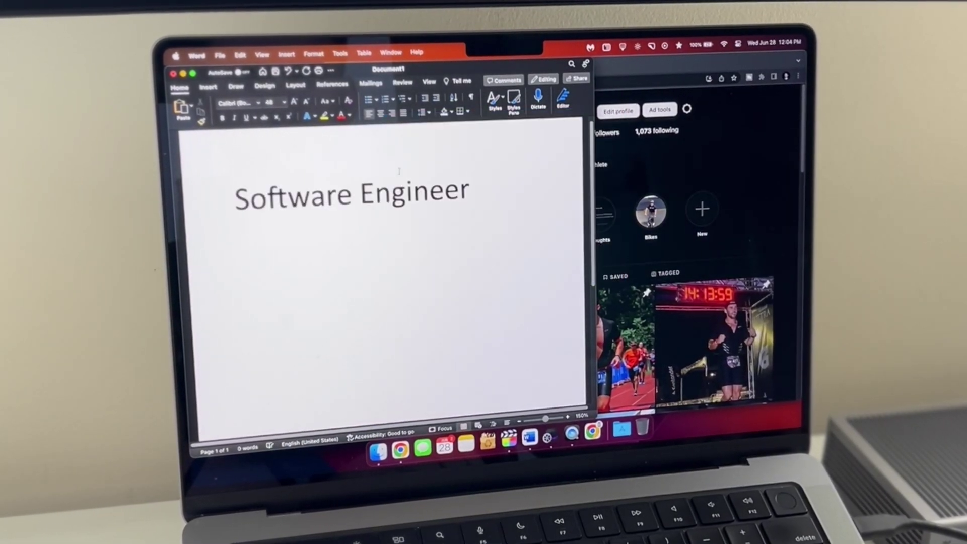
key(Return)
key(alt+super+c)
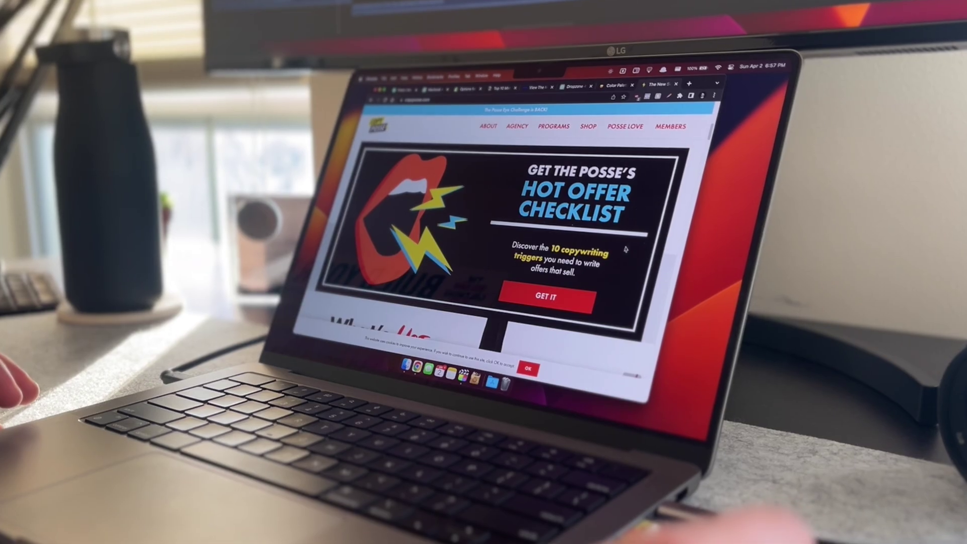
- Request the Hot Offer Checklist, then scroll through the Crunchbase emails in Gmail
click(525, 298)
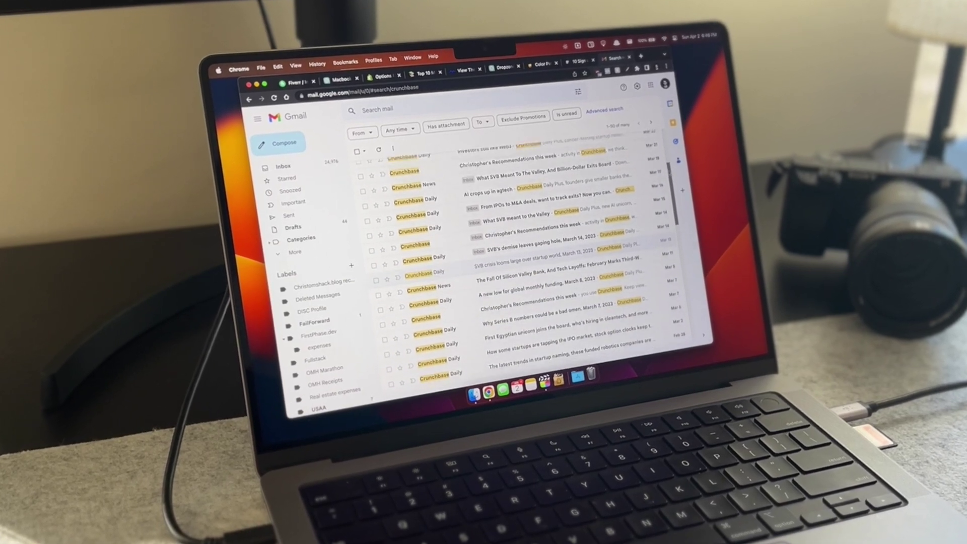
scroll(519, 262, down, 5)
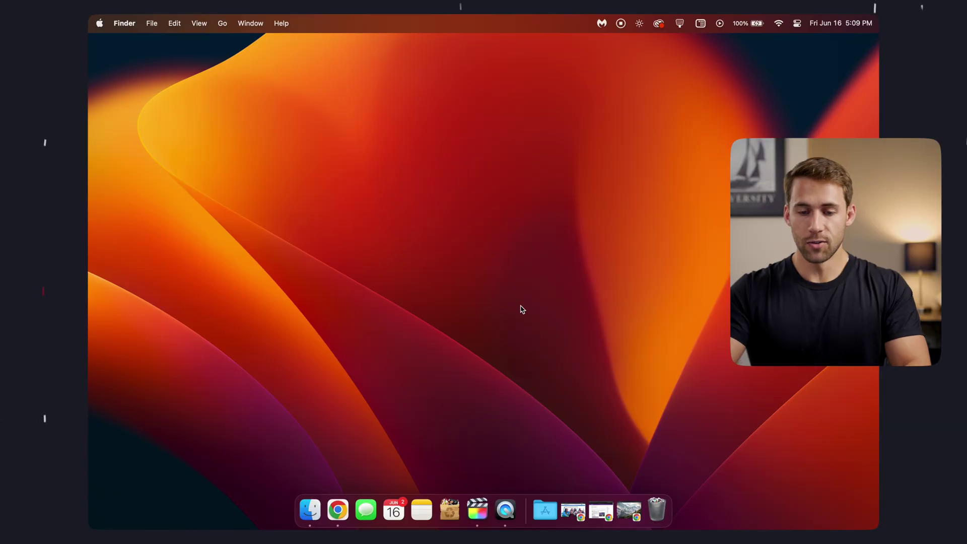
- Run the Temporary Email workflow with 'tmp' and paste the generated address into the browser
key(super+space)
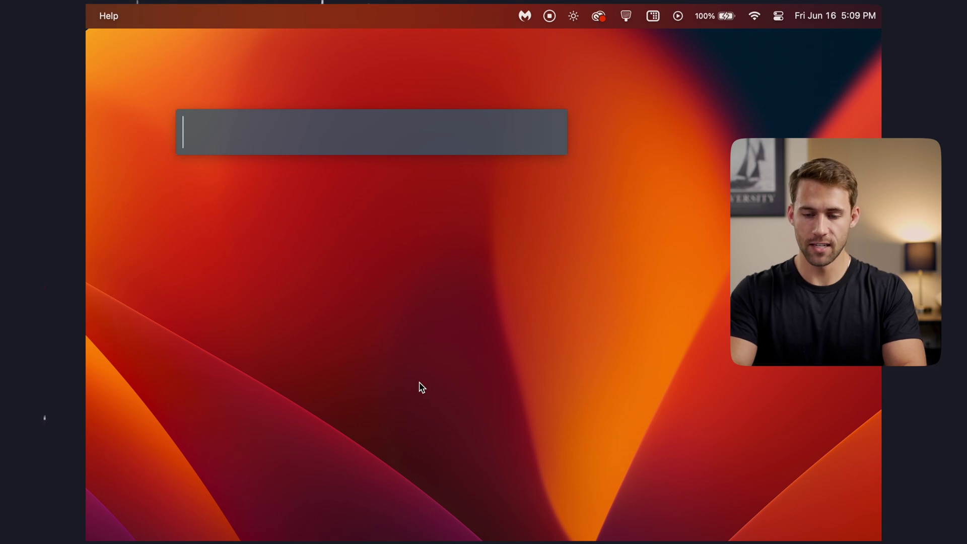
text(tmp)
key(Return)
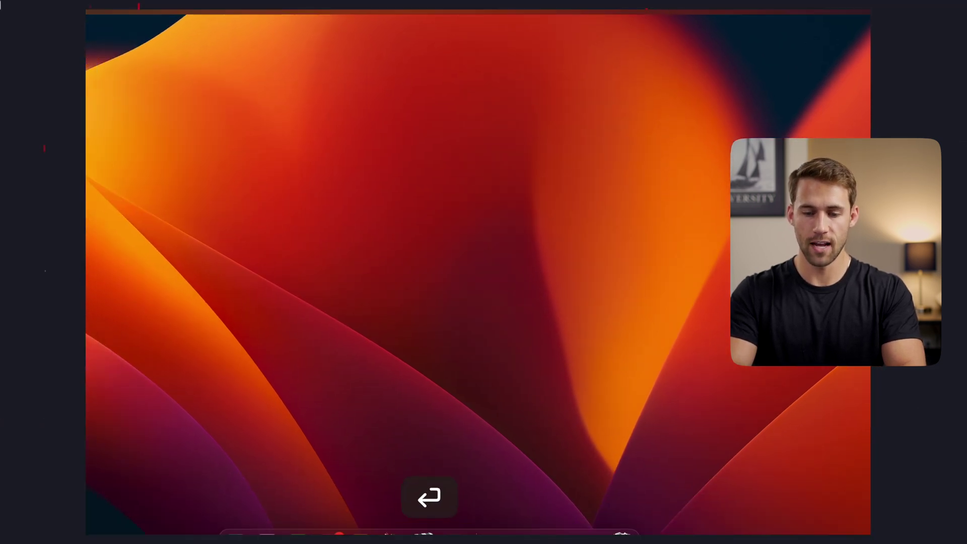
key(super+v)
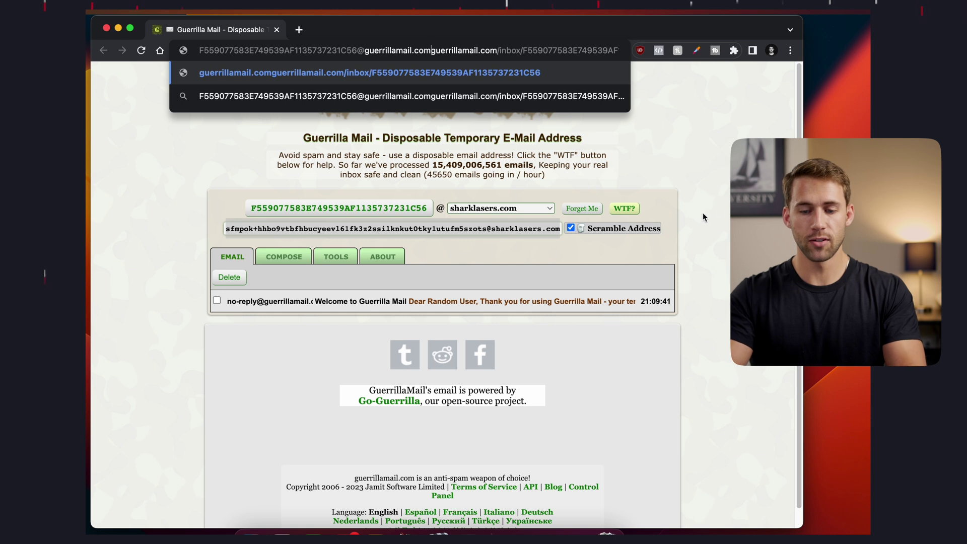
- Open the Welcome to the Posse! email in Guerrilla Mail and display its images
click(727, 207)
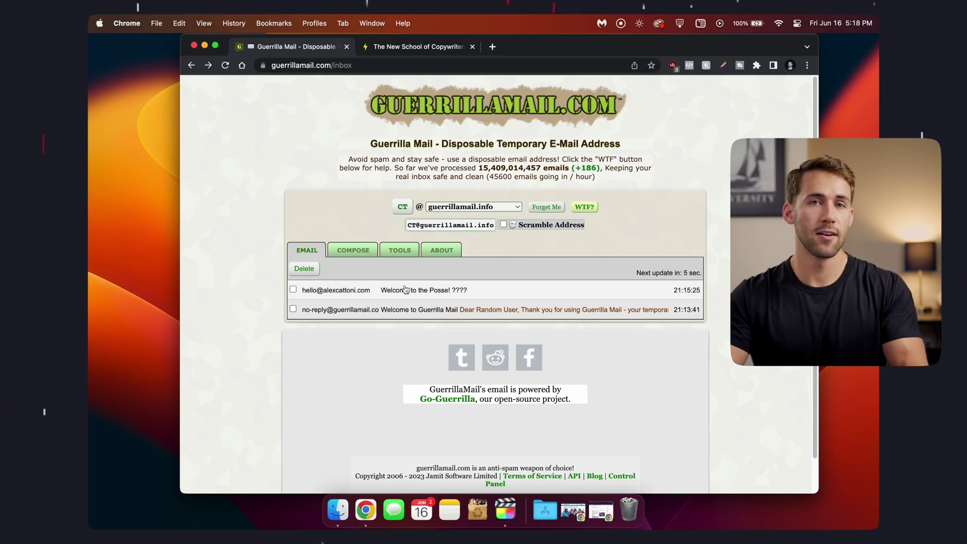
click(375, 293)
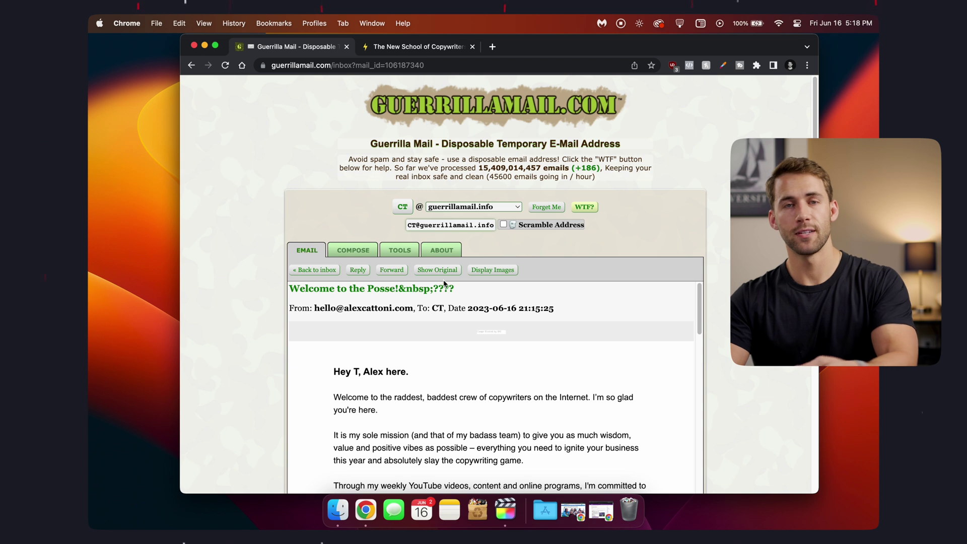
click(493, 271)
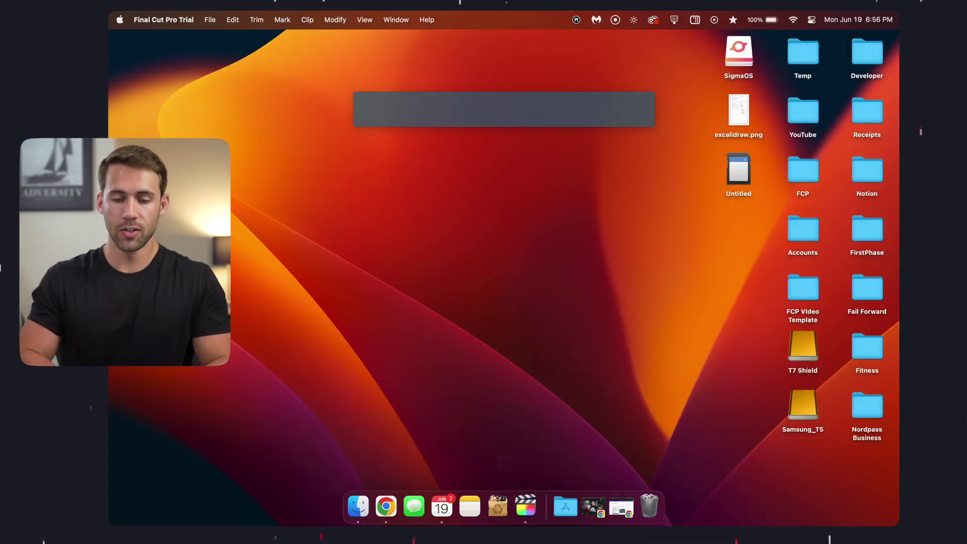
- Hide the desktop icons by running Toggle Desktop Icons with the td keyword
text(td)
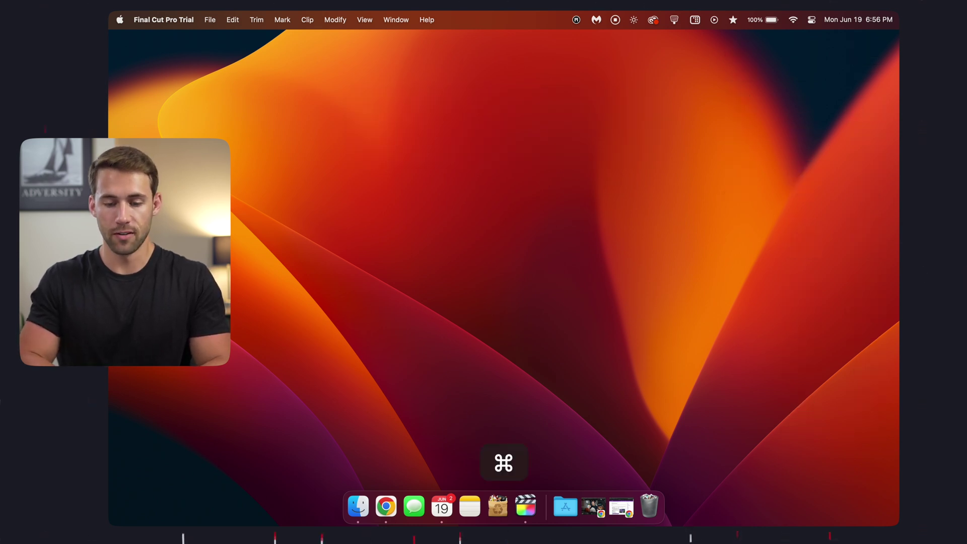
key(super+space)
text(td)
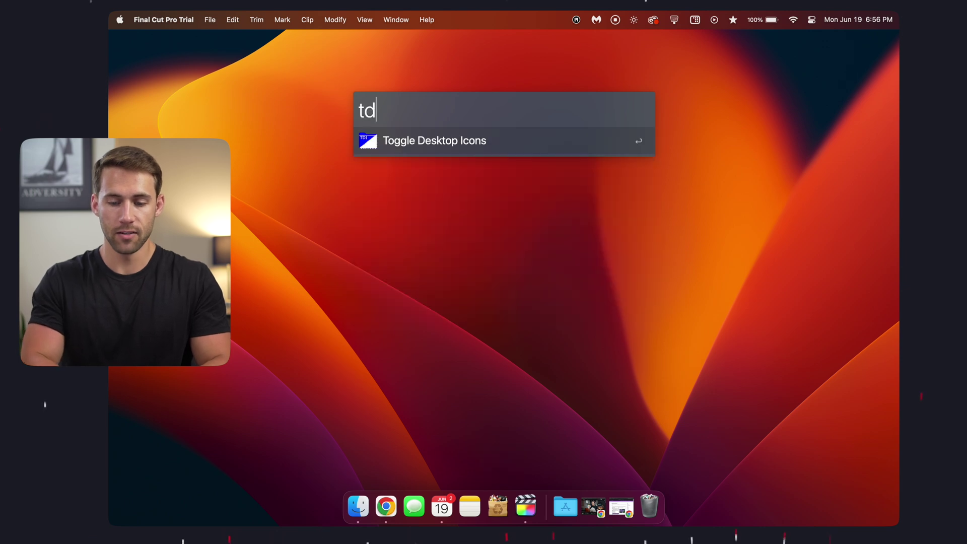
key(Return)
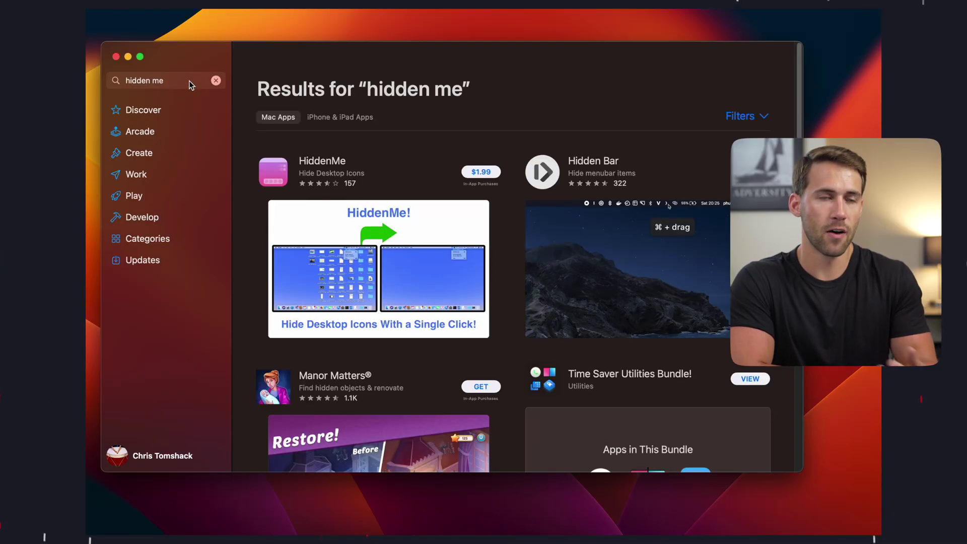
- Open HiddenMe's $1.99 App Store page from the hidden me results
click(321, 157)
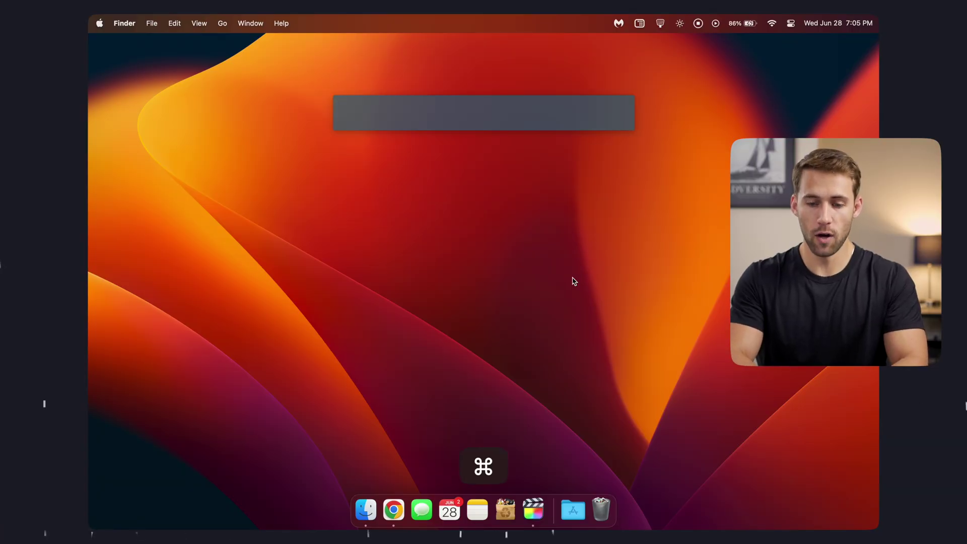
text(1p face)
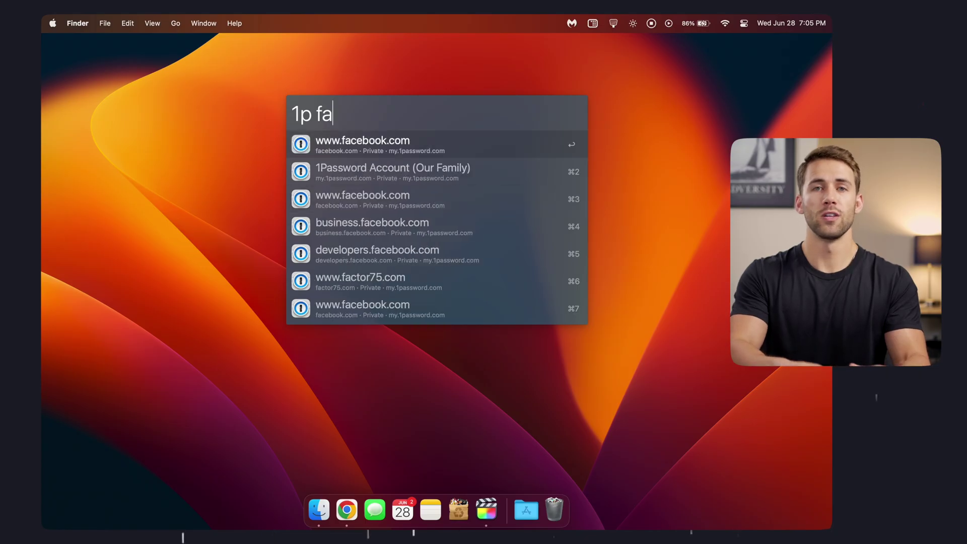
key(Return)
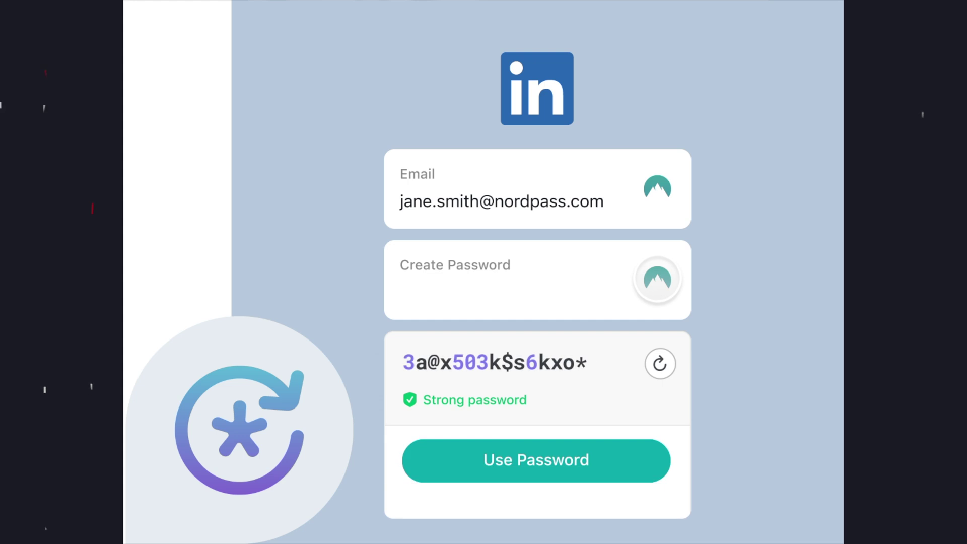
- Register on LinkedIn with NordPass's generated password, then autofill and log in to Atlassian
click(538, 460)
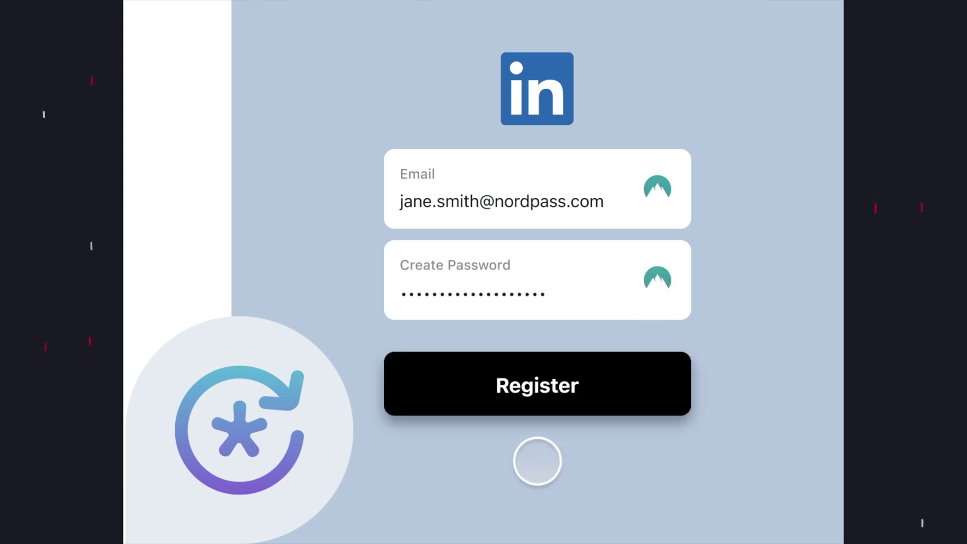
click(538, 416)
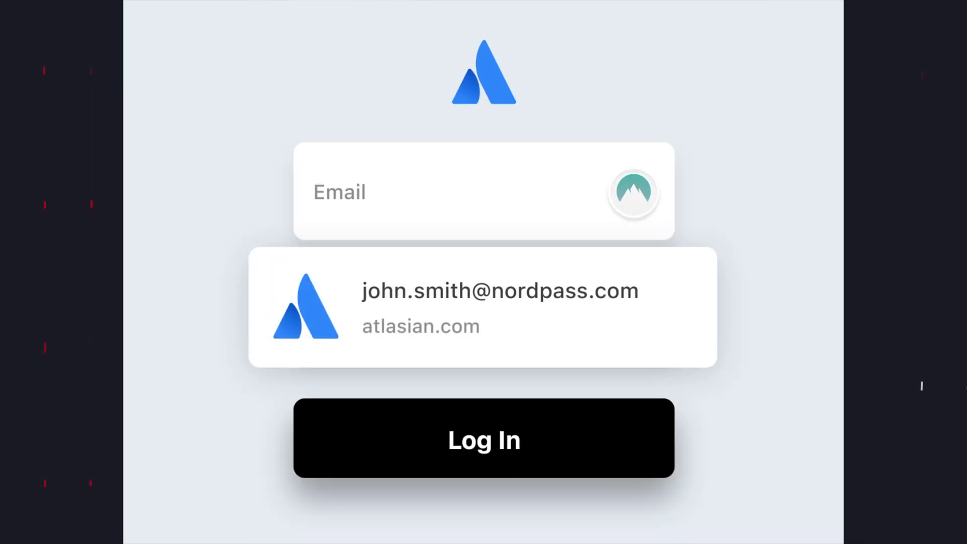
click(559, 306)
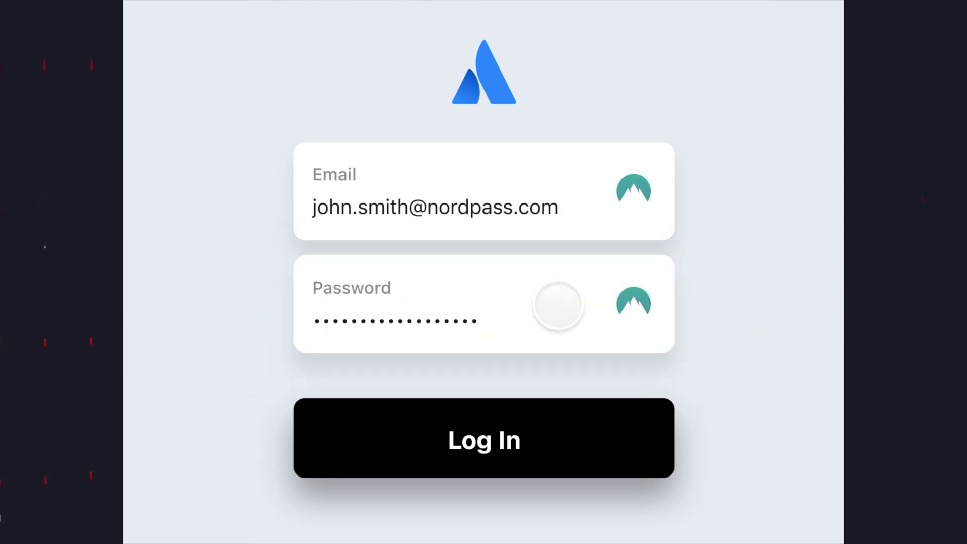
click(484, 440)
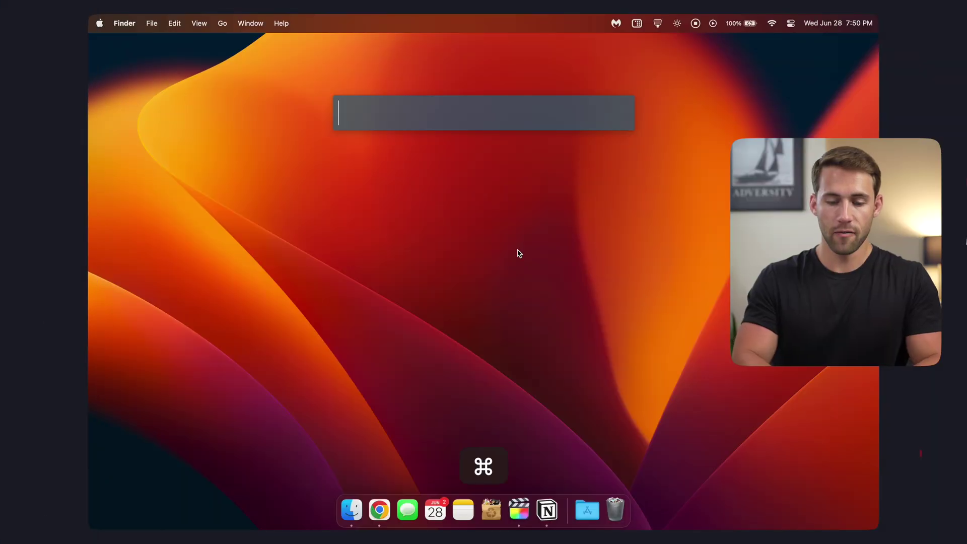
- Look up yak in Alfred and show the Yak Saver workflow's keyword and 25-minute focus settings
text(yak)
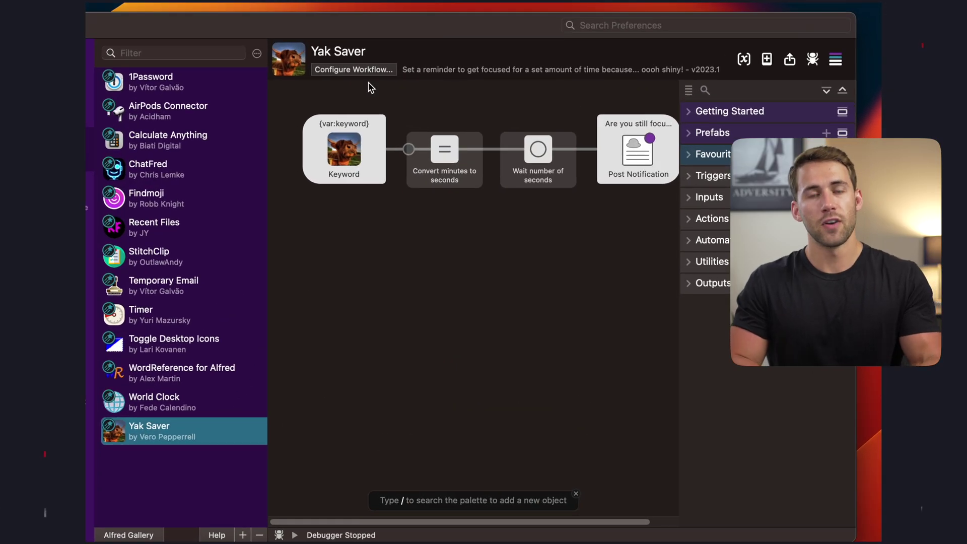
click(377, 71)
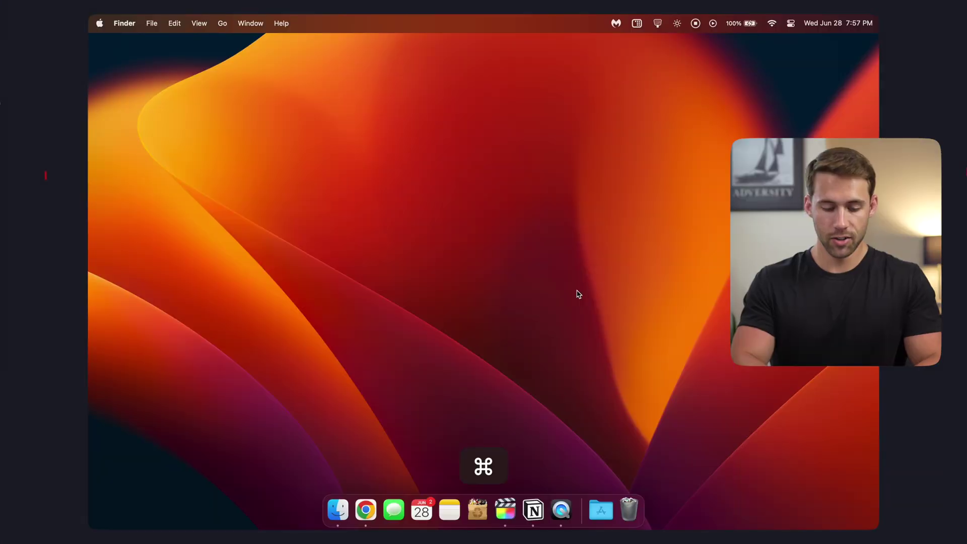
- Start a 10-minute timer from Alfred with timer 10
key(super+space)
text(timer)
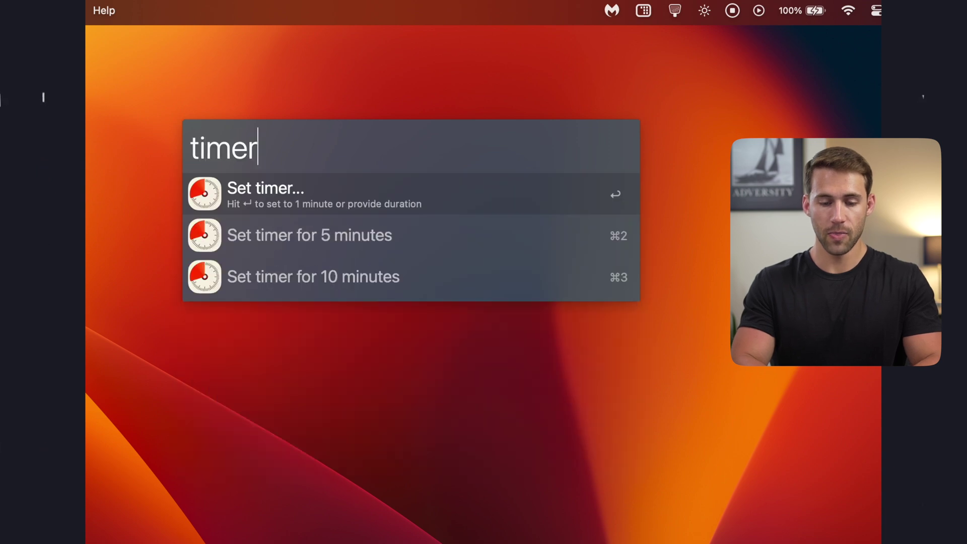
text( 10m)
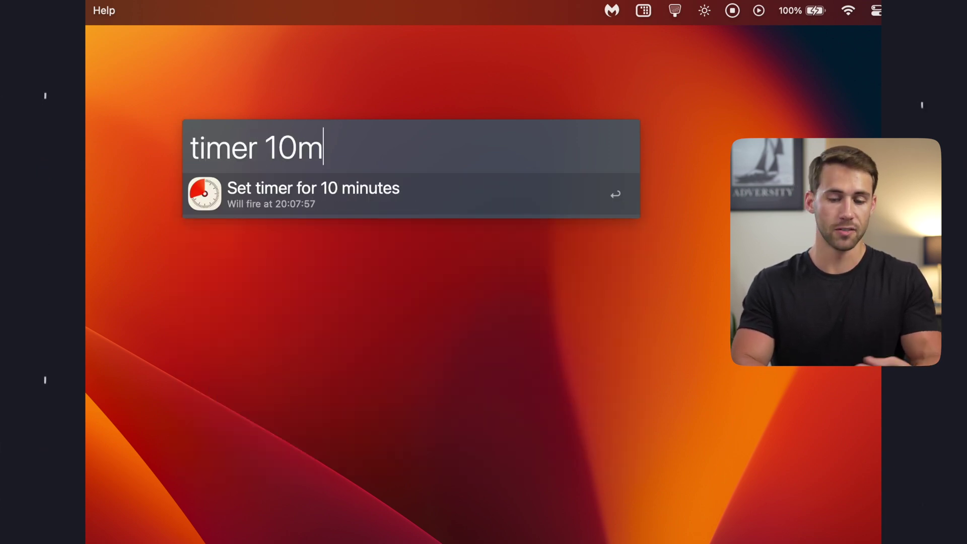
key(Return)
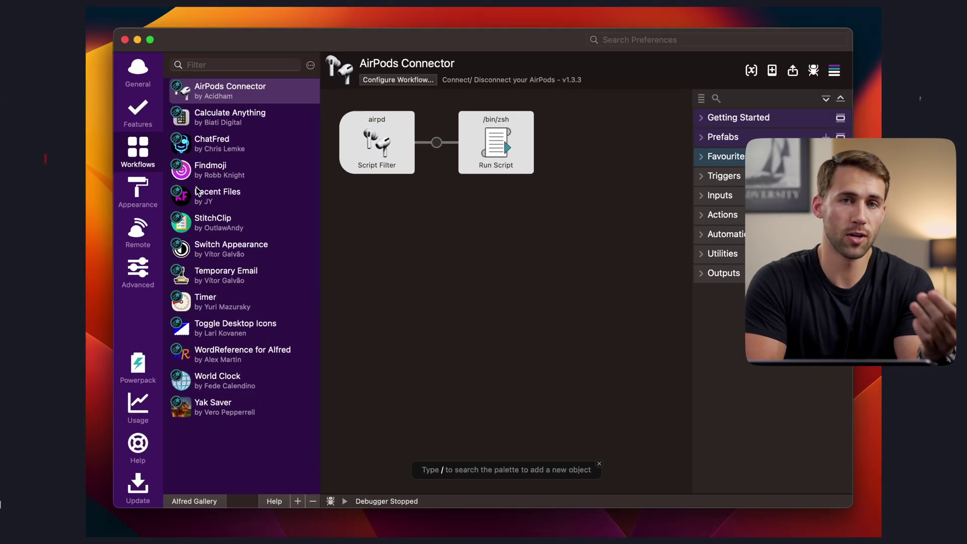
- Open the StitchClip workflow and scroll right to see its combine steps and clipboard output
click(244, 227)
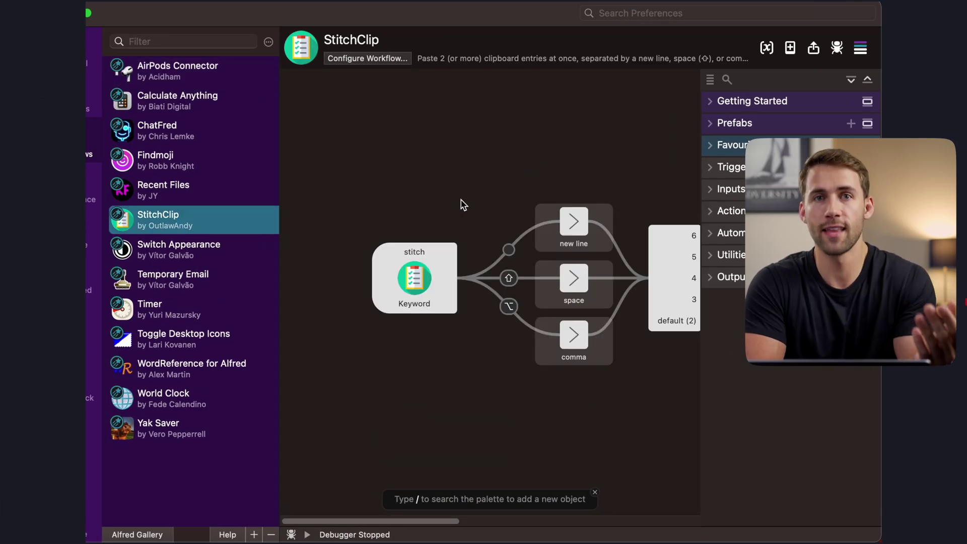
scroll(463, 204, right, 15)
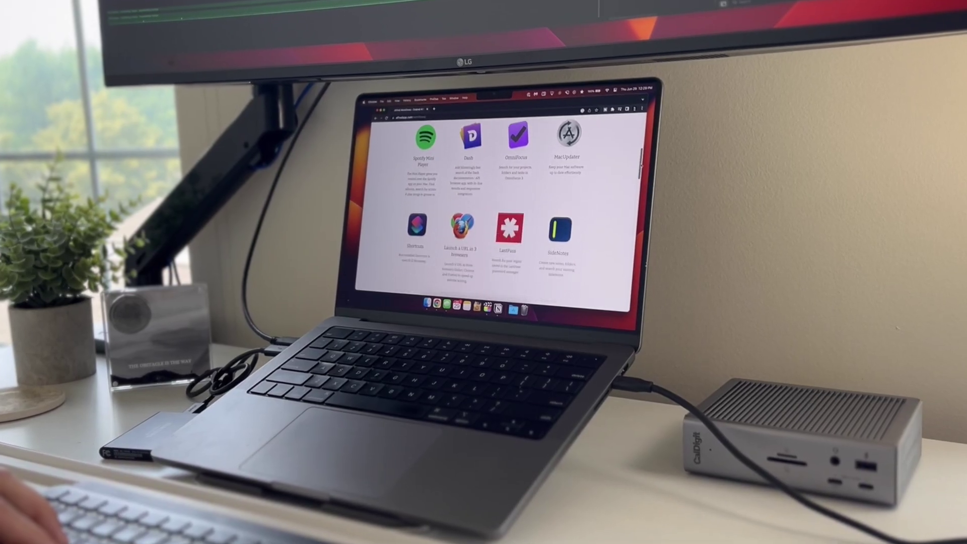
- Scroll down the Alfred website past the integrations to the Take Control With Alfred Workflows section
scroll(501, 212, down, 10)
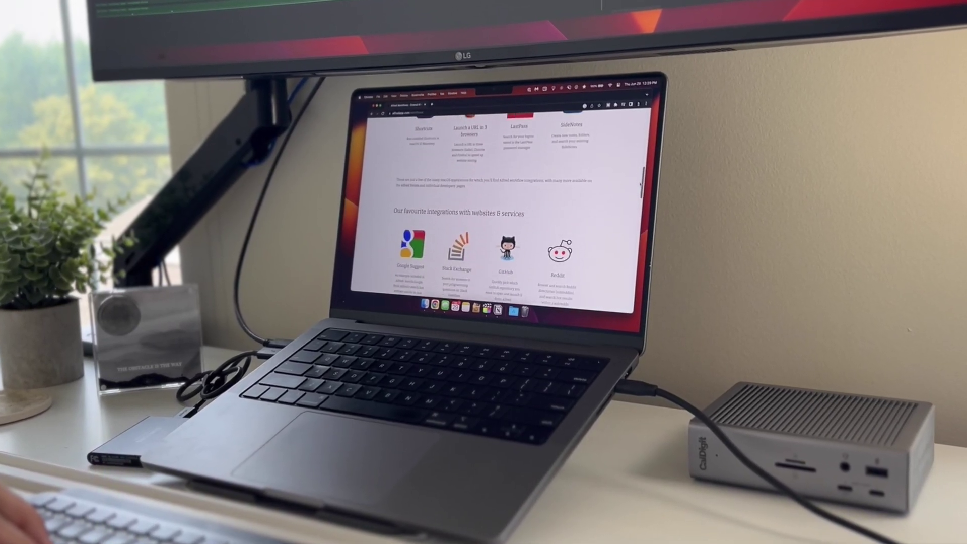
scroll(501, 211, down, 5)
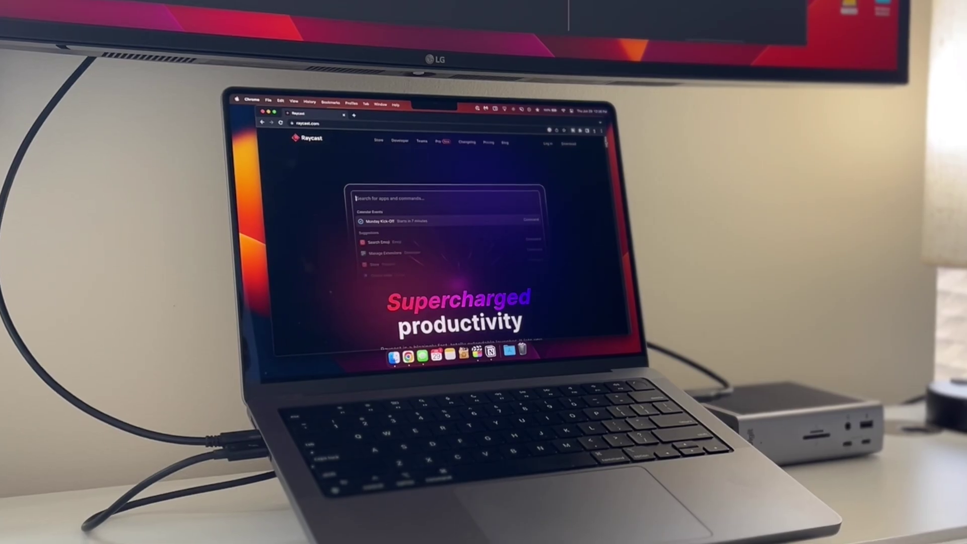
- Scroll down the Raycast homepage below the Supercharged productivity headline
scroll(444, 227, down, 10)
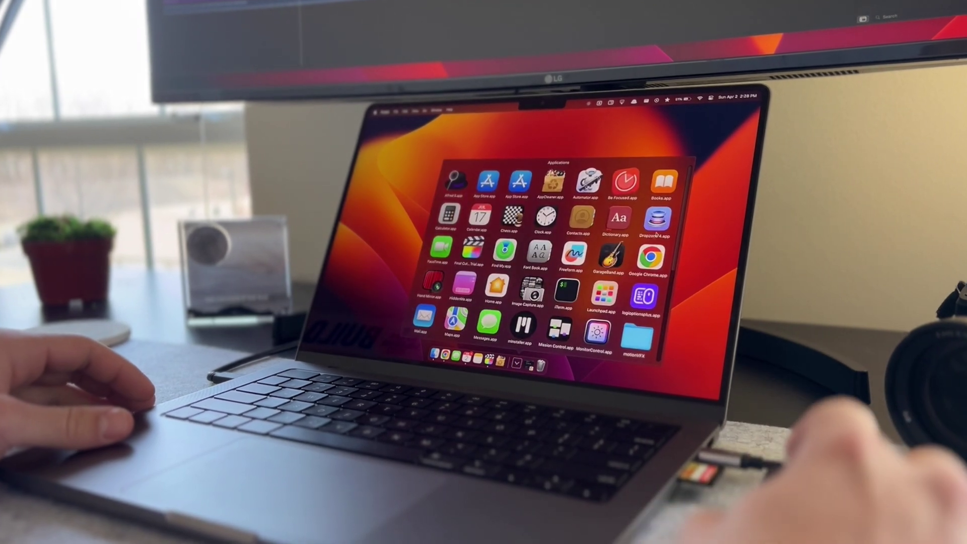
scroll(688, 190, down, 5)
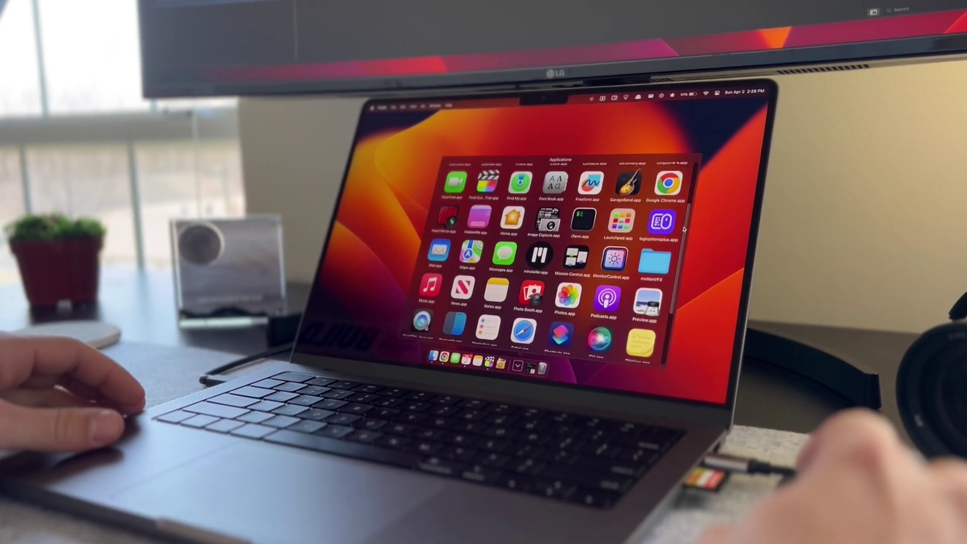